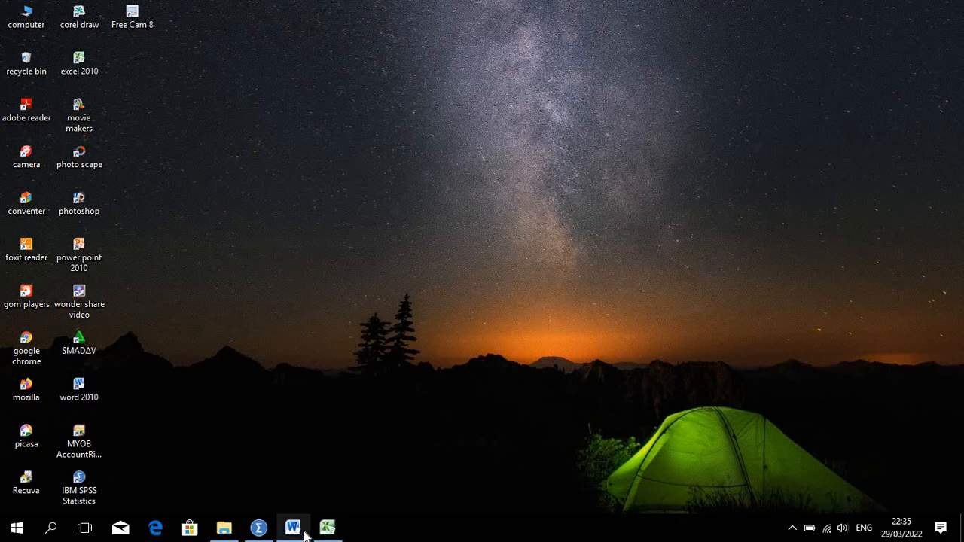
# Switch to the SPSS Statistics Data Editor and name the first variable BARANG
pyautogui.moveTo(305, 533)
pyautogui.moveTo(307, 479)
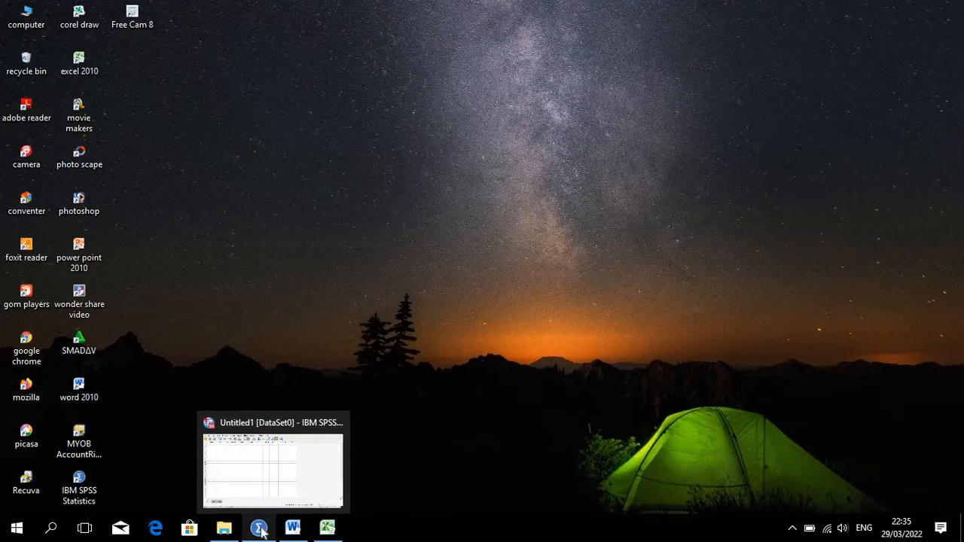
pyautogui.click(259, 529)
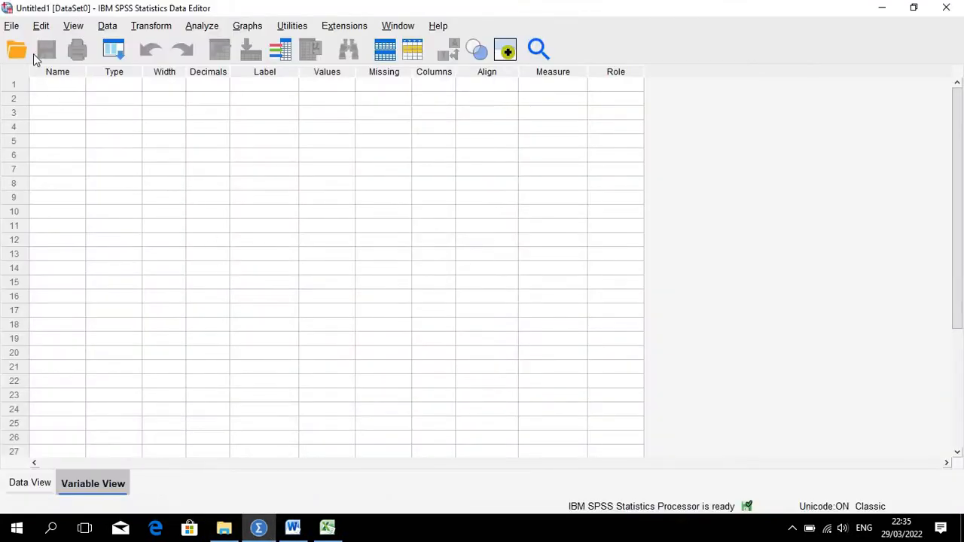
pyautogui.doubleClick(64, 84)
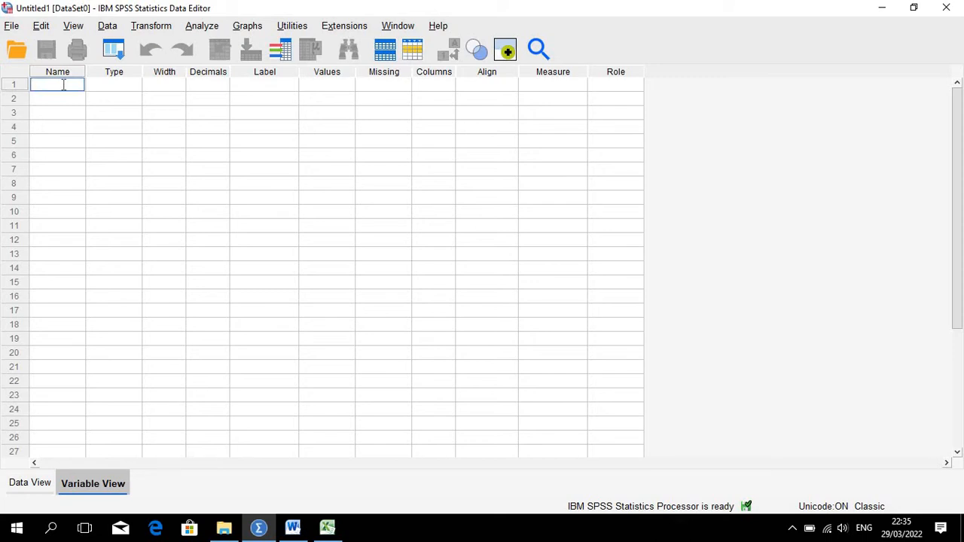
pyautogui.write('BARANG')
pyautogui.press('Return')
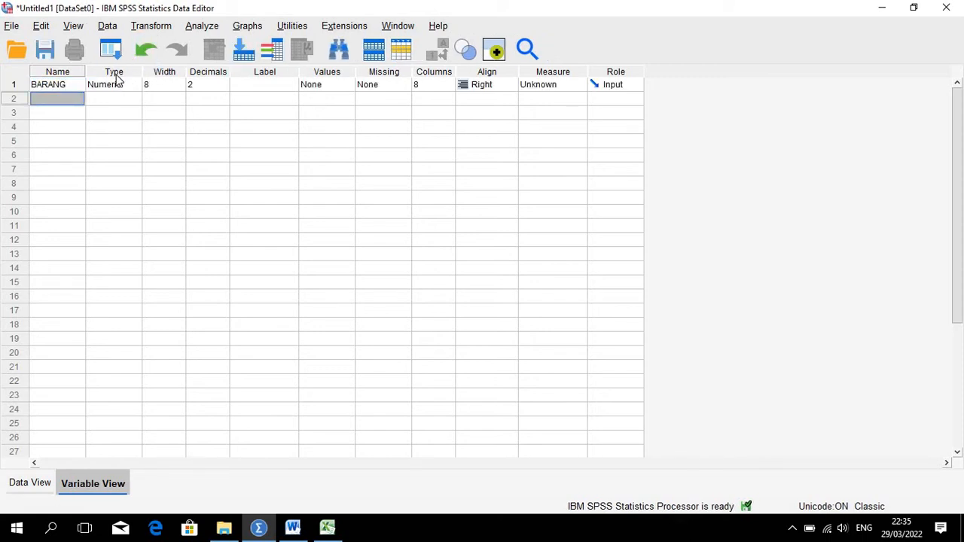
# Set the variable type of BARANG to String
pyautogui.click(138, 87)
pyautogui.click(135, 85)
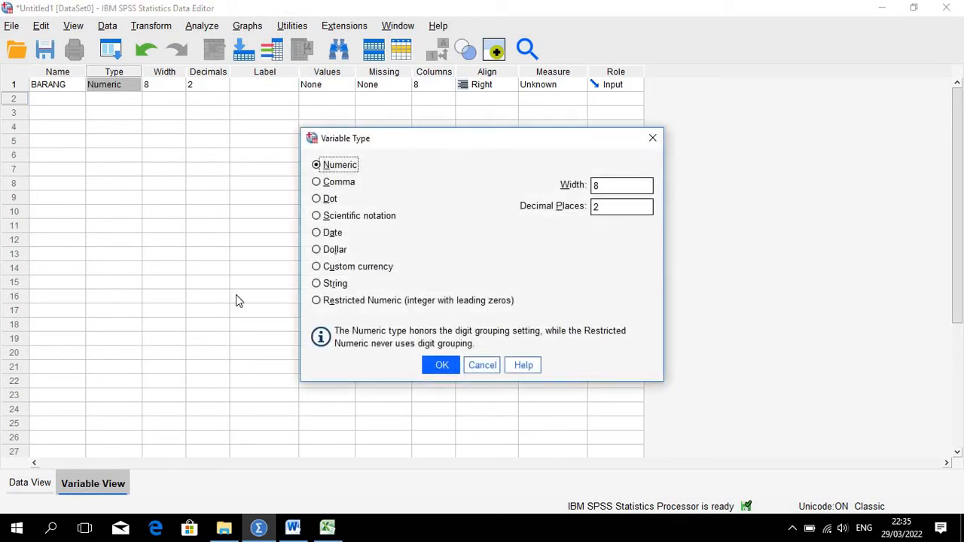
pyautogui.click(321, 286)
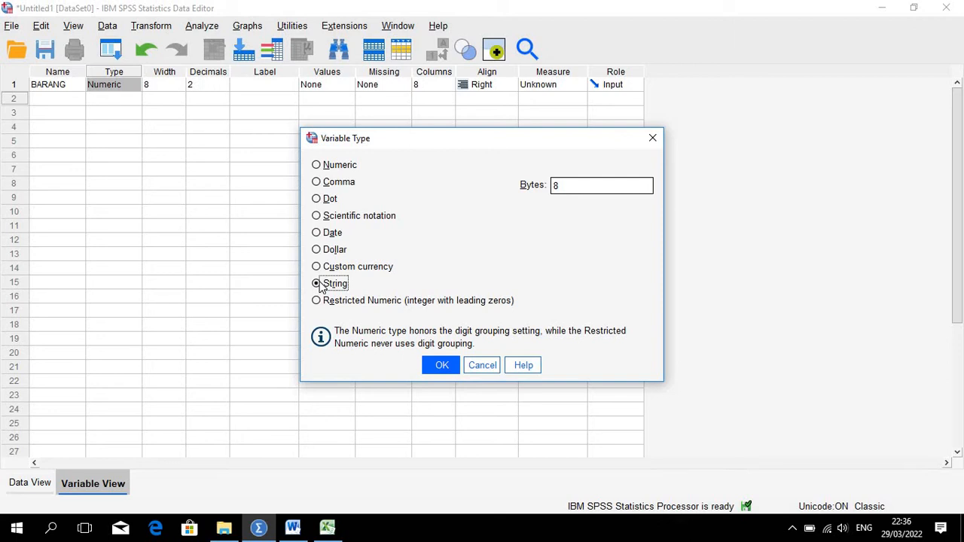
pyautogui.click(442, 366)
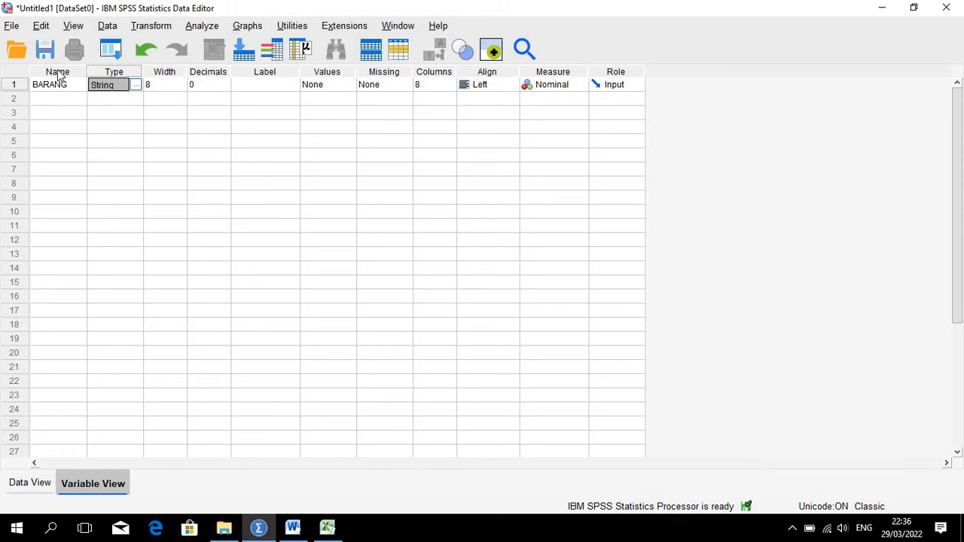
# Increase the width of the BARANG variable to 32
pyautogui.click(185, 85)
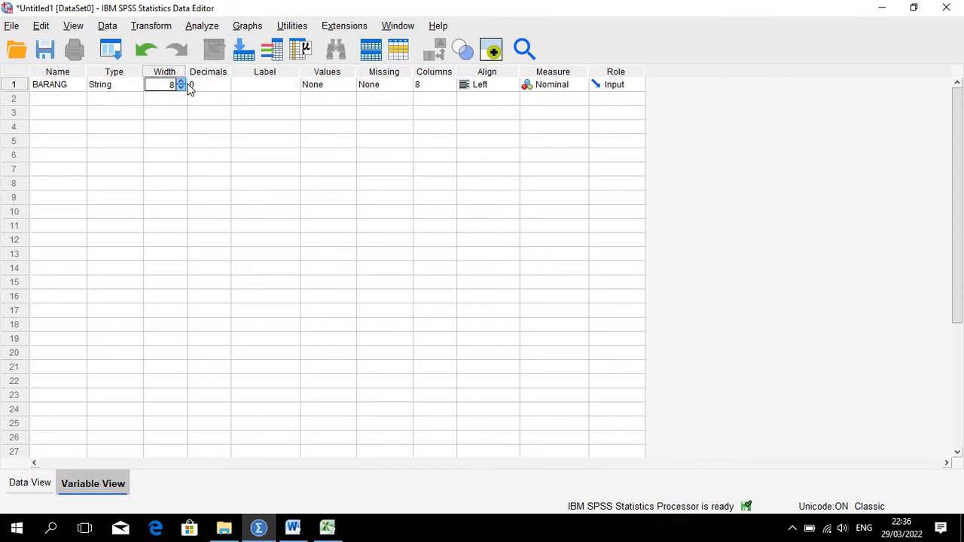
pyautogui.click(184, 81)
pyautogui.click(185, 80)
pyautogui.click(185, 81)
pyautogui.click(184, 81)
pyautogui.click(184, 80)
pyautogui.click(184, 80)
pyautogui.click(184, 81)
pyautogui.click(184, 81)
pyautogui.click(184, 81)
pyautogui.click(184, 81)
pyautogui.click(185, 82)
pyautogui.click(184, 82)
pyautogui.click(185, 81)
pyautogui.click(184, 81)
pyautogui.click(184, 81)
pyautogui.click(185, 82)
pyautogui.click(185, 81)
pyautogui.click(185, 81)
pyautogui.click(184, 82)
pyautogui.click(184, 81)
pyautogui.click(184, 82)
# Label the BARANG variable "Nama Barang" and choose Left as its alignment
pyautogui.click(253, 84)
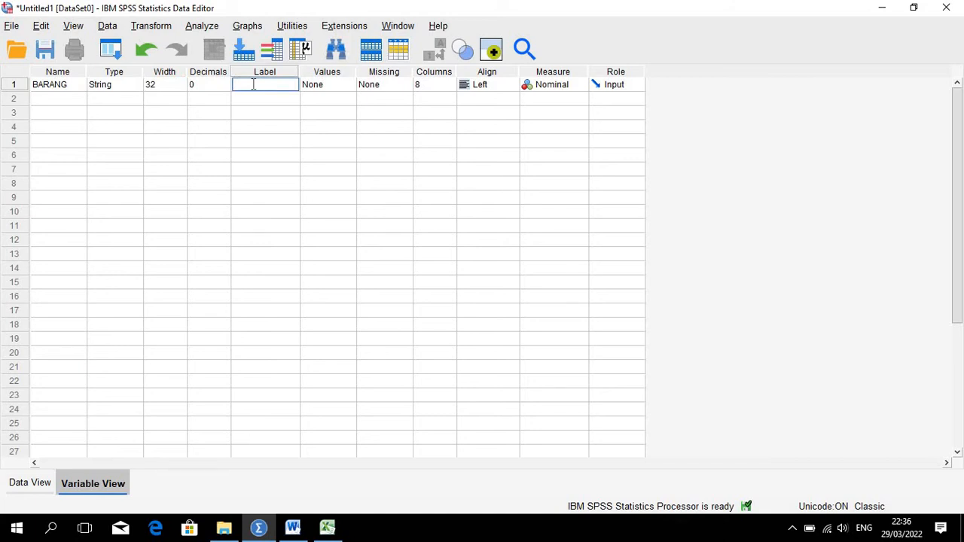
pyautogui.write('Nama Barang')
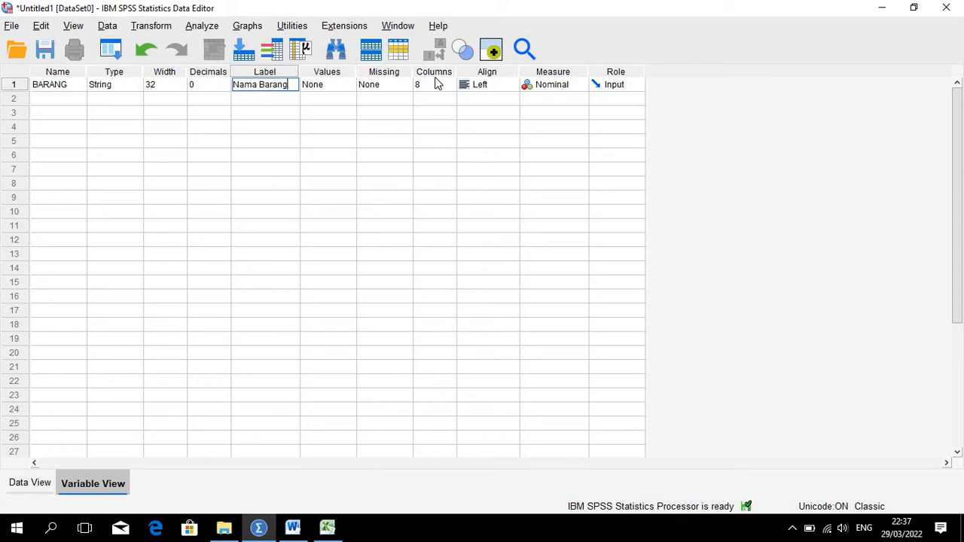
pyautogui.click(27, 484)
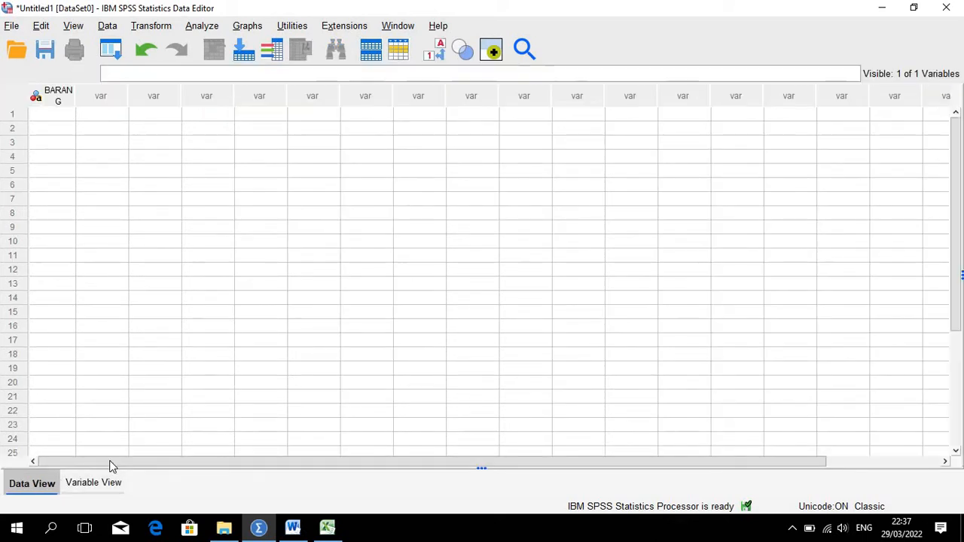
pyautogui.click(112, 482)
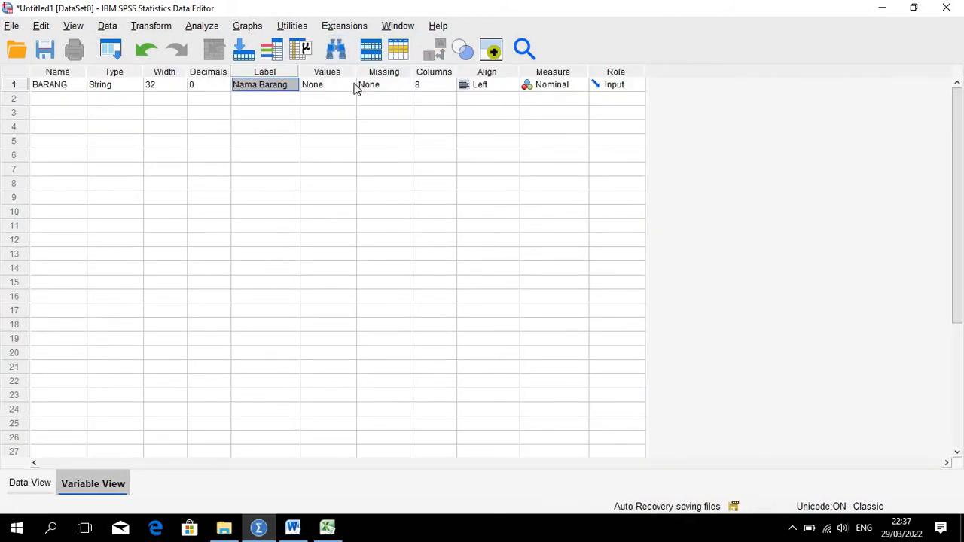
pyautogui.click(514, 90)
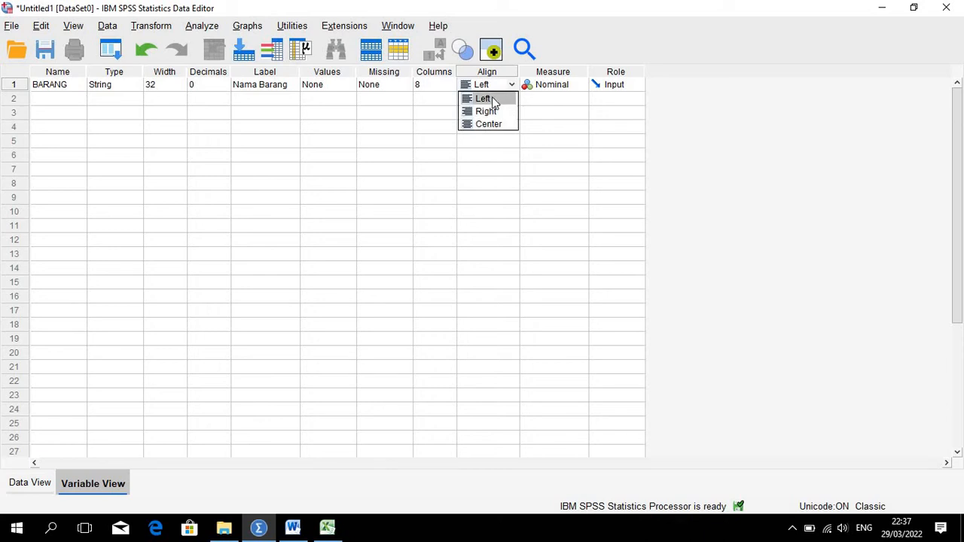
pyautogui.click(494, 99)
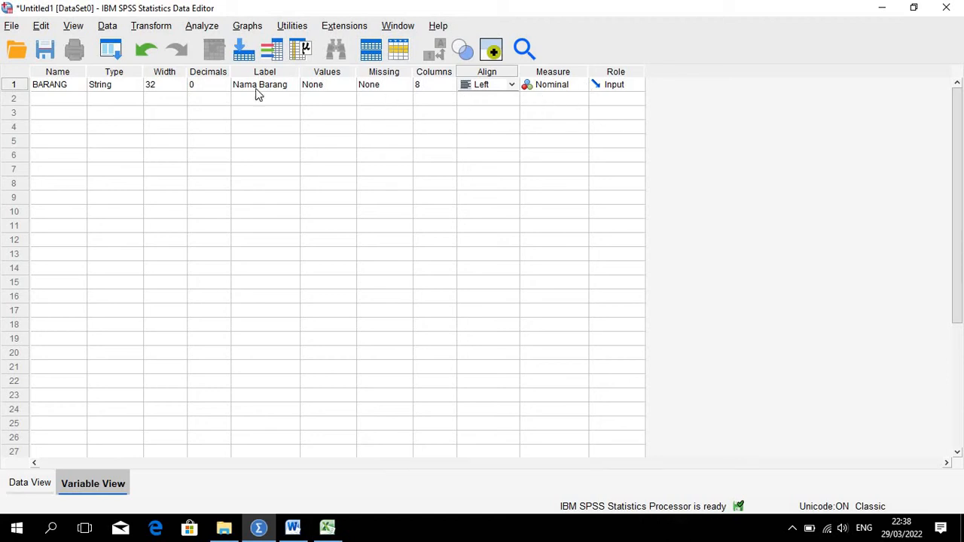
# Try to enter a name for the second variable, directly below BARANG
pyautogui.click(60, 100)
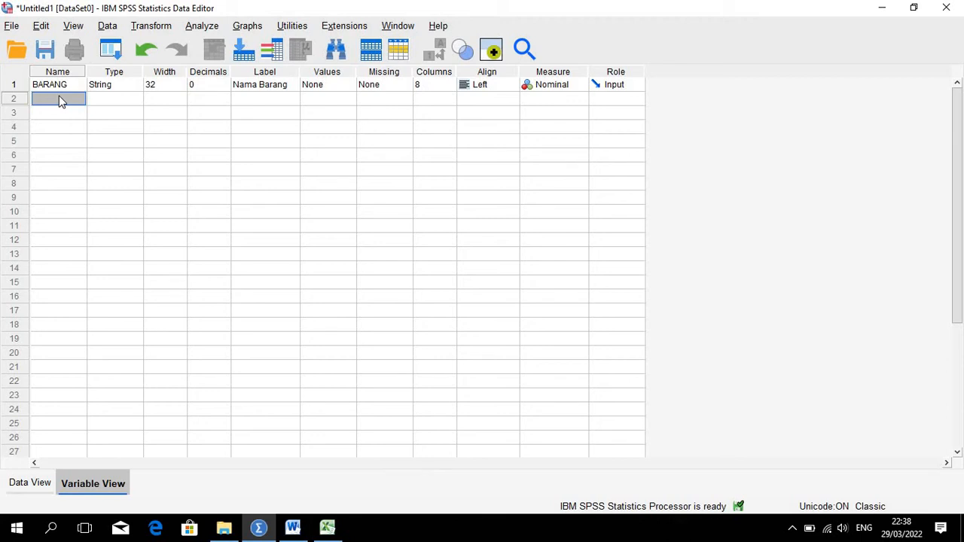
pyautogui.write('HP_unit')
pyautogui.click(50, 100)
pyautogui.press('BackSpace')
pyautogui.press('Return')
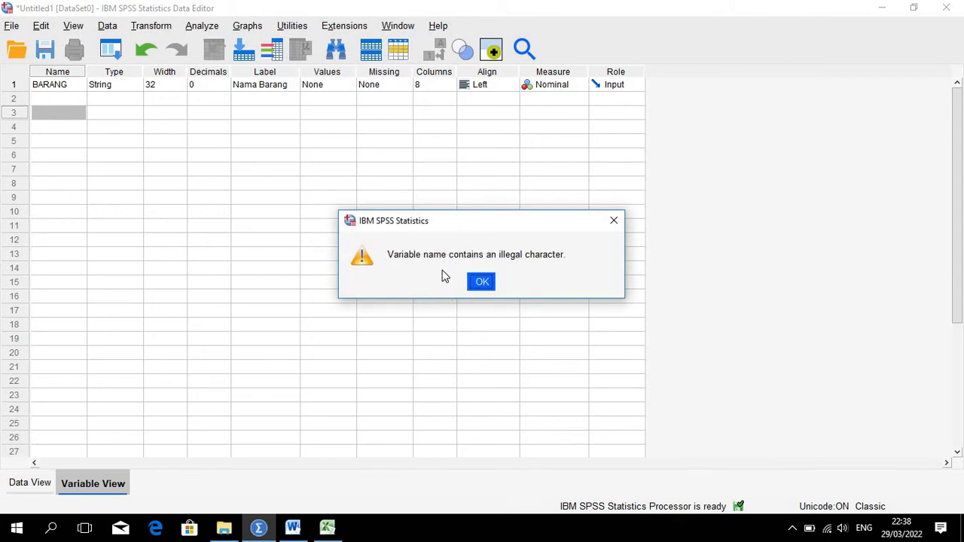
pyautogui.click(480, 281)
# Name the second variable HP_unit and set its decimals to 0
pyautogui.click(64, 97)
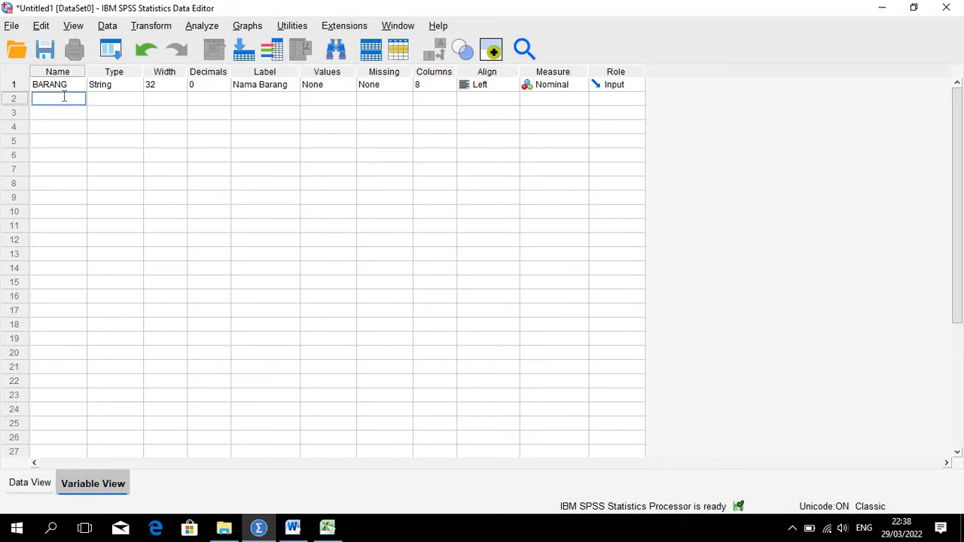
pyautogui.write('HP_unit')
pyautogui.press('Return')
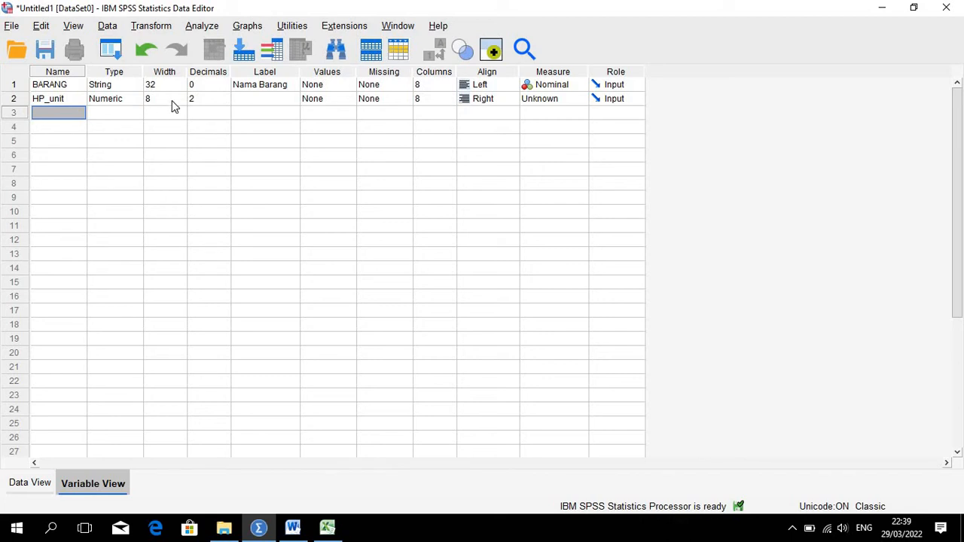
pyautogui.click(227, 102)
pyautogui.click(227, 102)
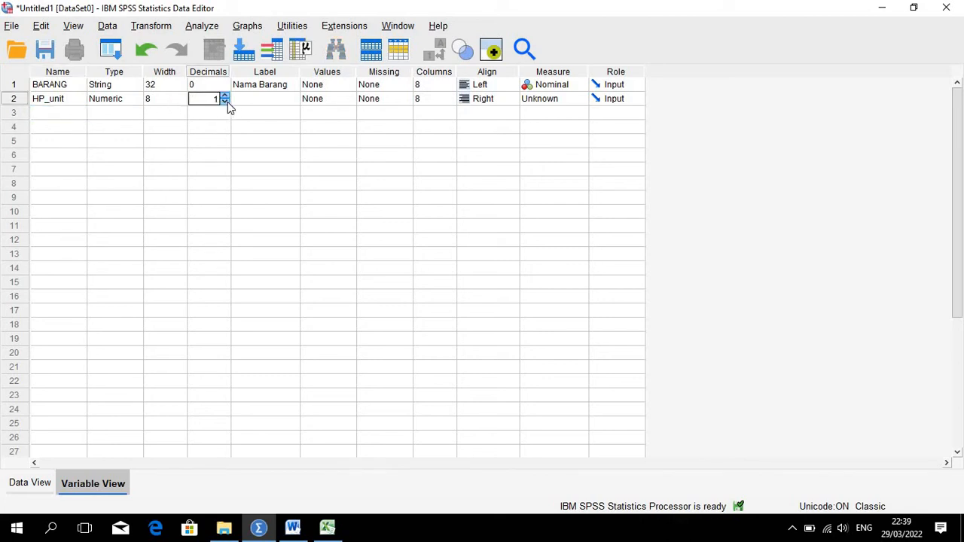
pyautogui.click(227, 101)
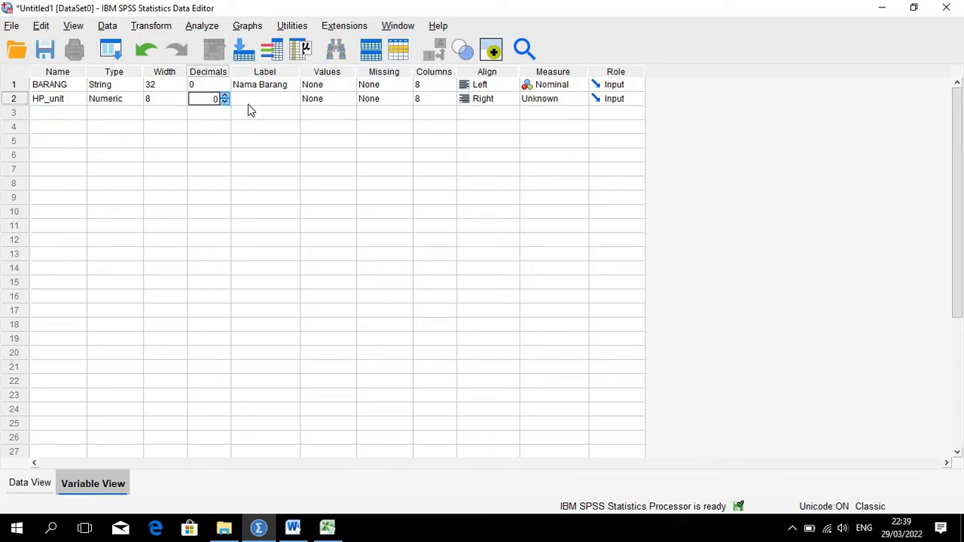
# Give HP_unit the label "Harga Pokok/Unit", Center alignment and the Scale measurement level
pyautogui.click(293, 100)
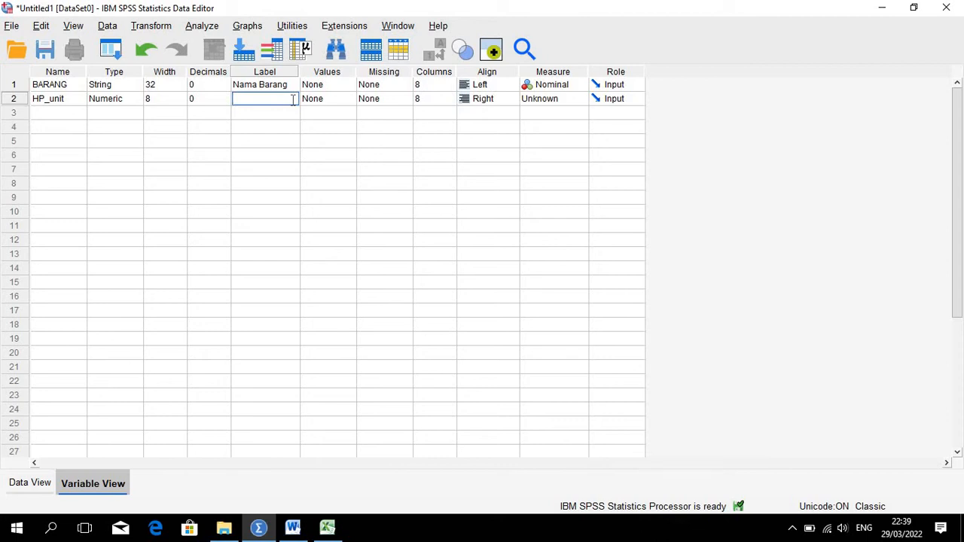
pyautogui.write('Harga Pokok/Unit')
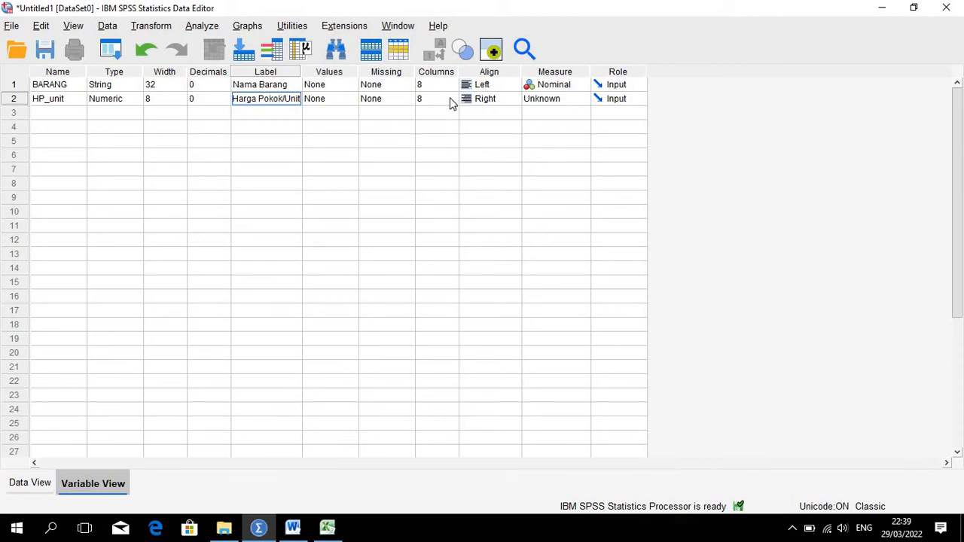
pyautogui.click(517, 105)
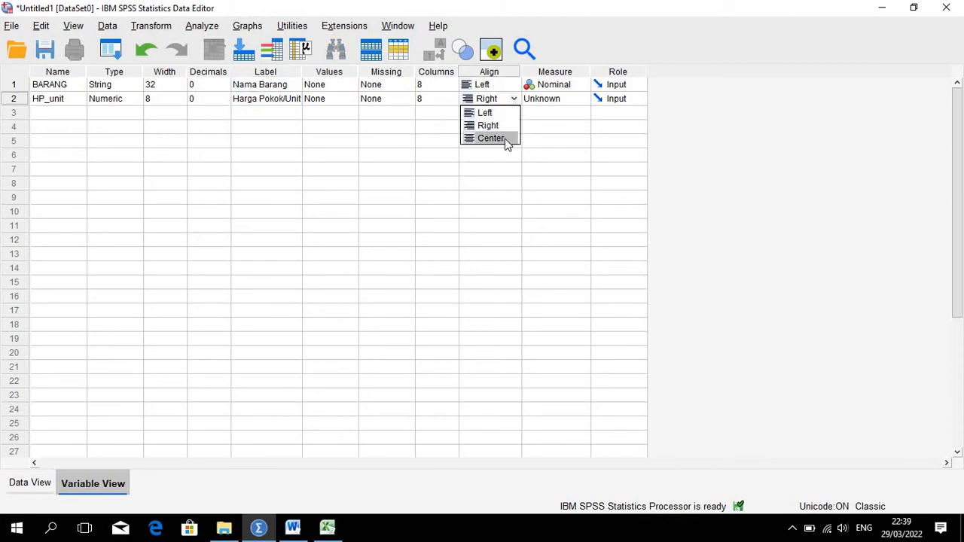
pyautogui.click(505, 139)
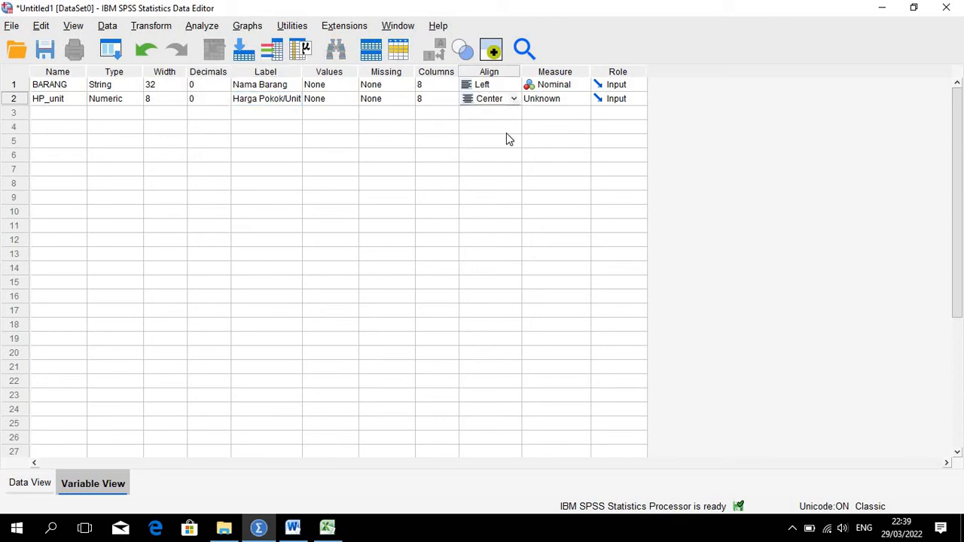
pyautogui.click(587, 100)
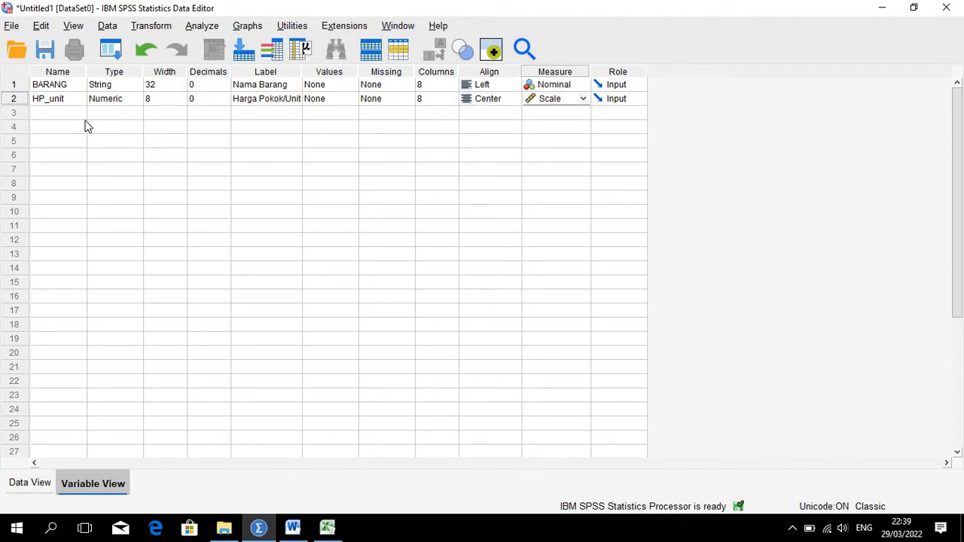
# Add a third variable named STOCK_DIGUDANG and set its decimals to 0
pyautogui.click(58, 113)
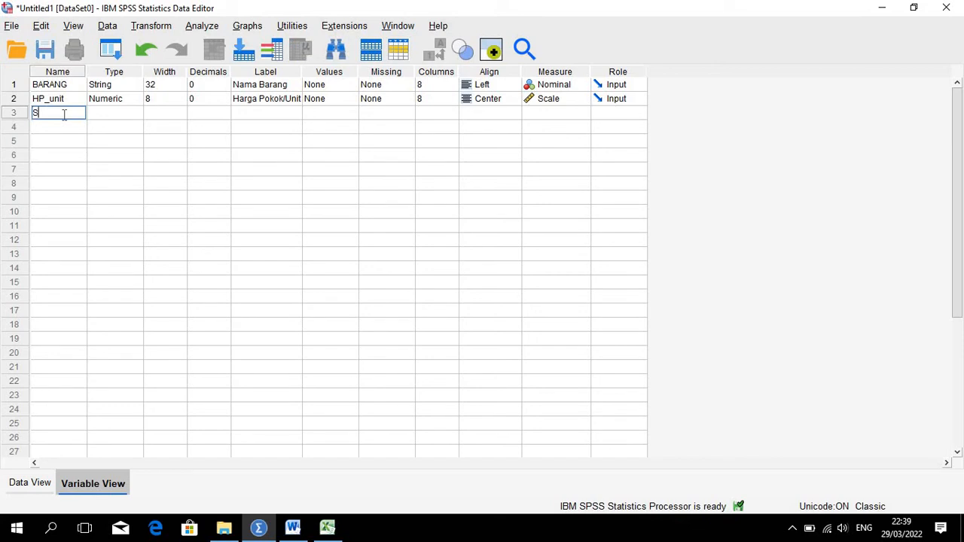
pyautogui.write('STOCK_DIGUDANG')
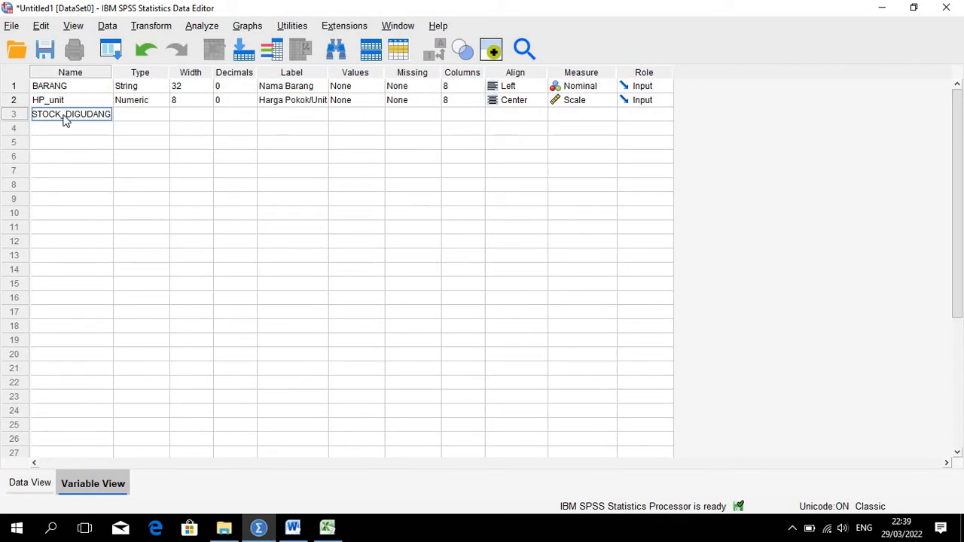
pyautogui.press('Return')
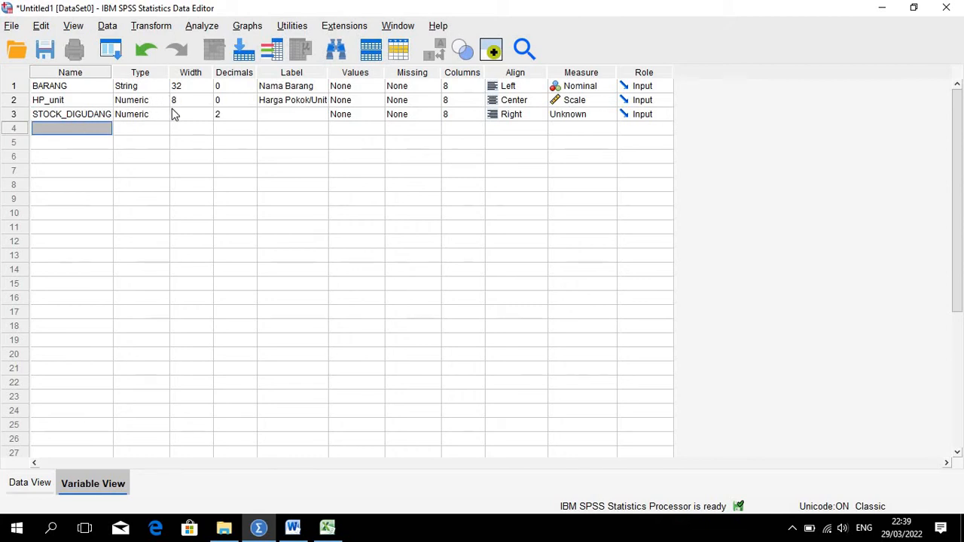
pyautogui.click(252, 117)
pyautogui.click(251, 118)
# Give STOCK_DIGUDANG the label "Stock Di Gudang", Center alignment and the Scale measurement level
pyautogui.click(283, 117)
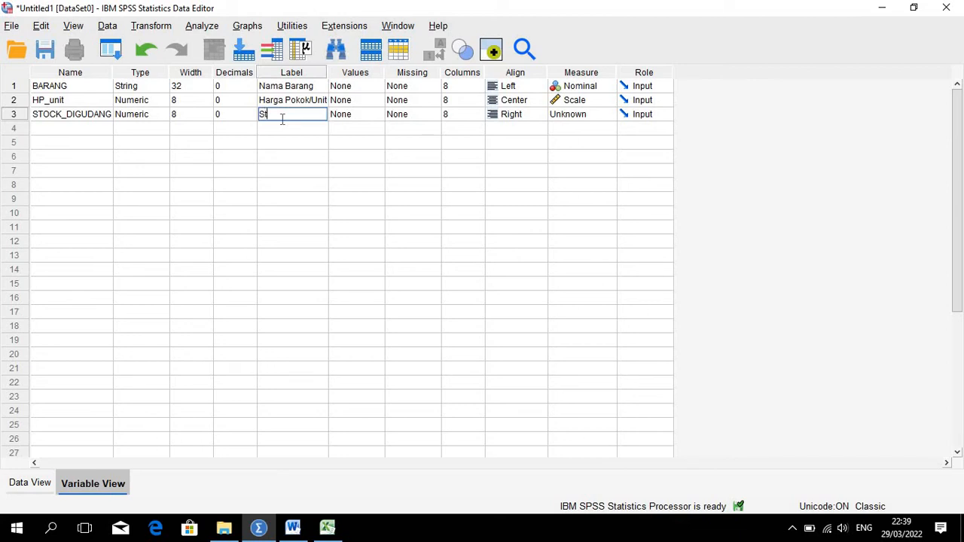
pyautogui.write('Stock Di Gudang')
pyautogui.click(516, 114)
pyautogui.click(516, 153)
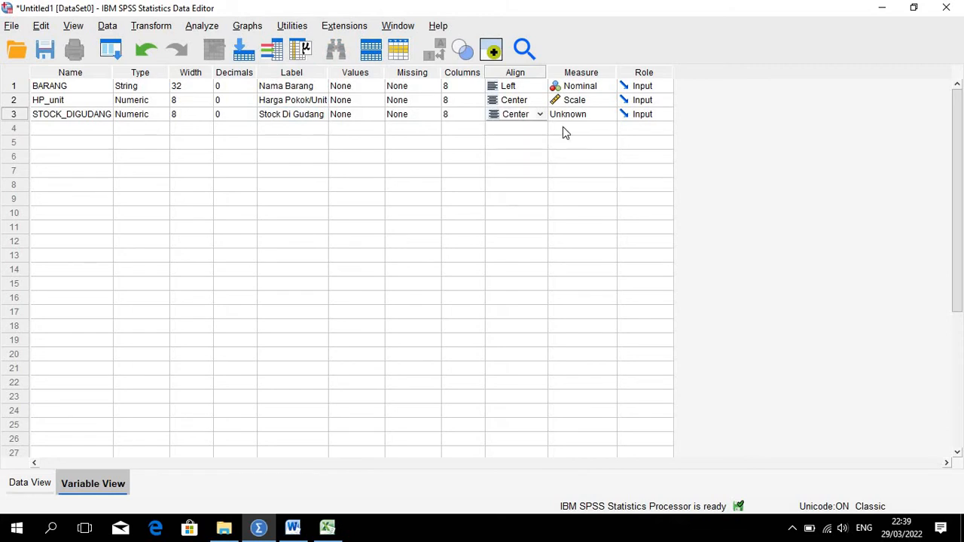
pyautogui.click(602, 120)
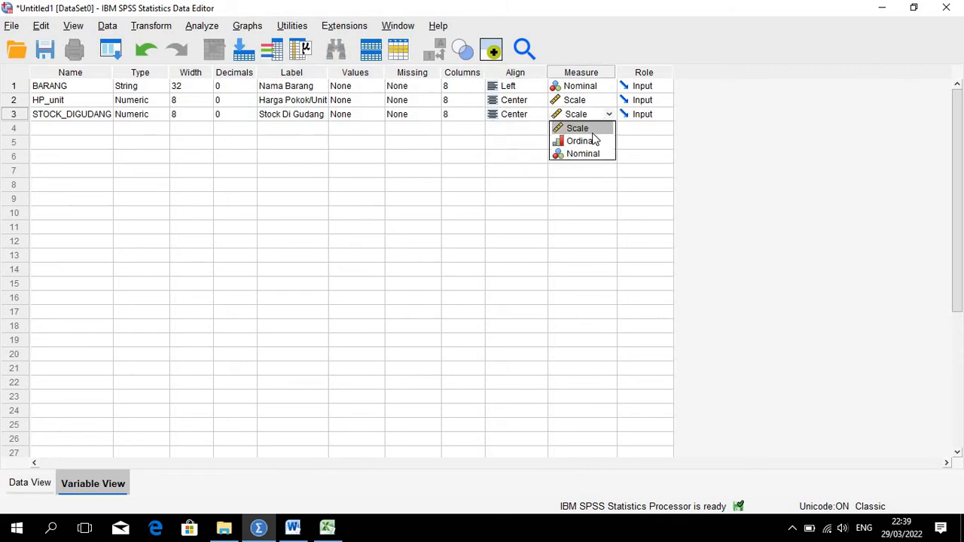
pyautogui.click(591, 128)
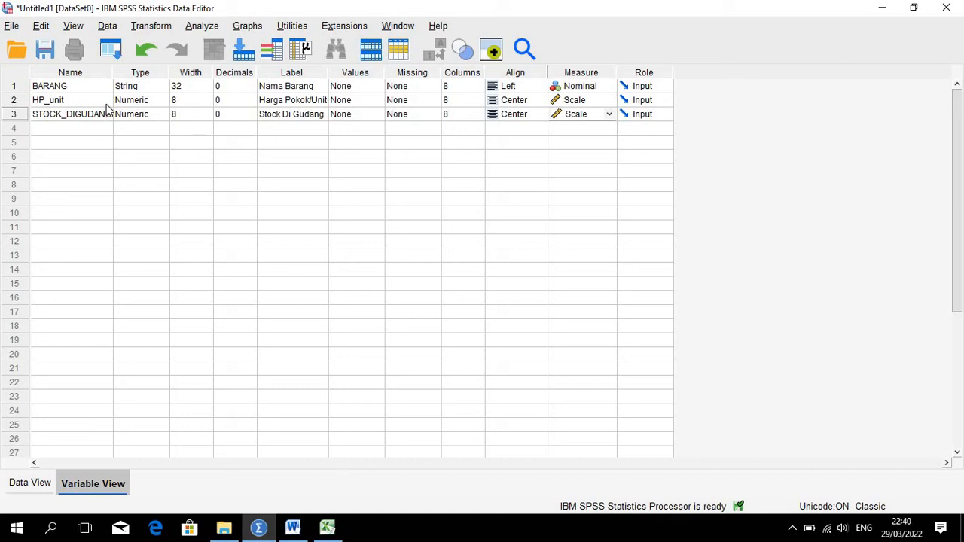
# Show the data grid and widen the BARANG, HP_unit and STOCK_DIGUDANG columns
pyautogui.click(28, 483)
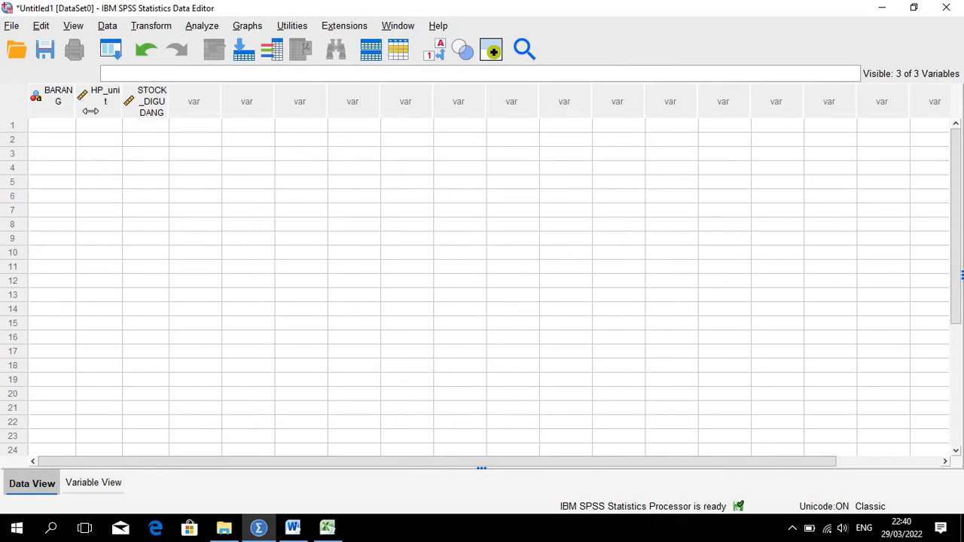
pyautogui.moveTo(77, 112); pyautogui.dragTo(215, 115)
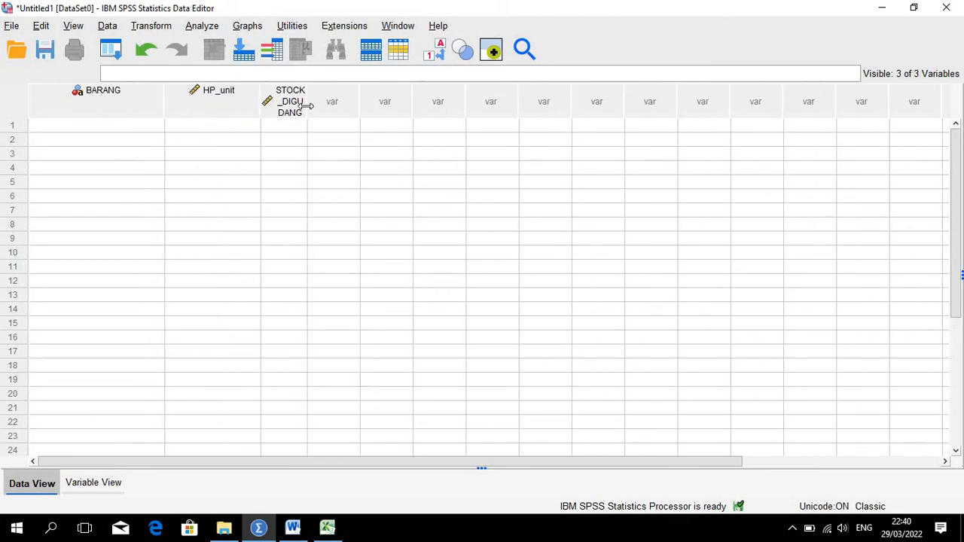
pyautogui.moveTo(307, 106)
pyautogui.mouseDown()
pyautogui.moveTo(318, 105)
pyautogui.moveTo(312, 112)
pyautogui.mouseUp()
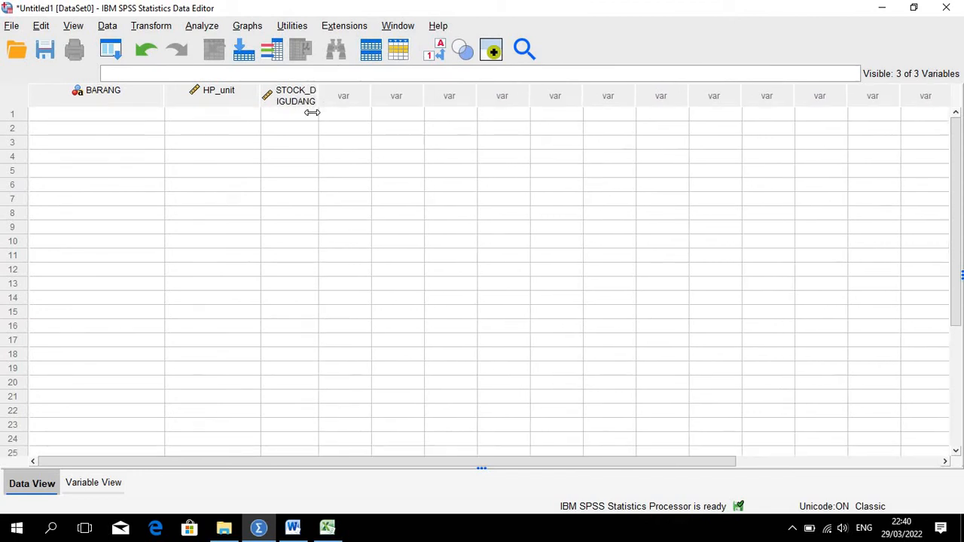
# Narrow the BARANG and HP_unit columns and adjust the width of the STOCK_DIGUDANG column in the data grid
pyautogui.click(309, 116)
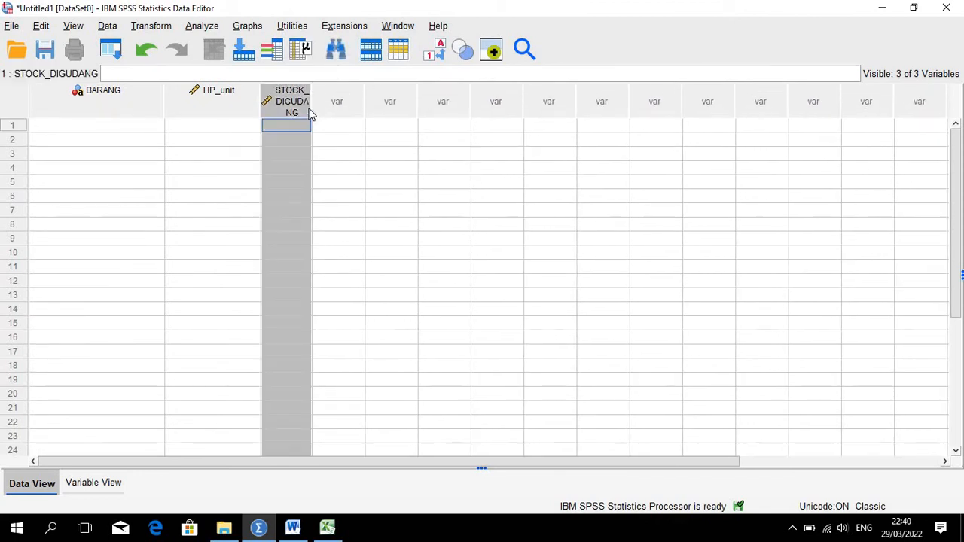
pyautogui.moveTo(311, 105); pyautogui.dragTo(319, 105)
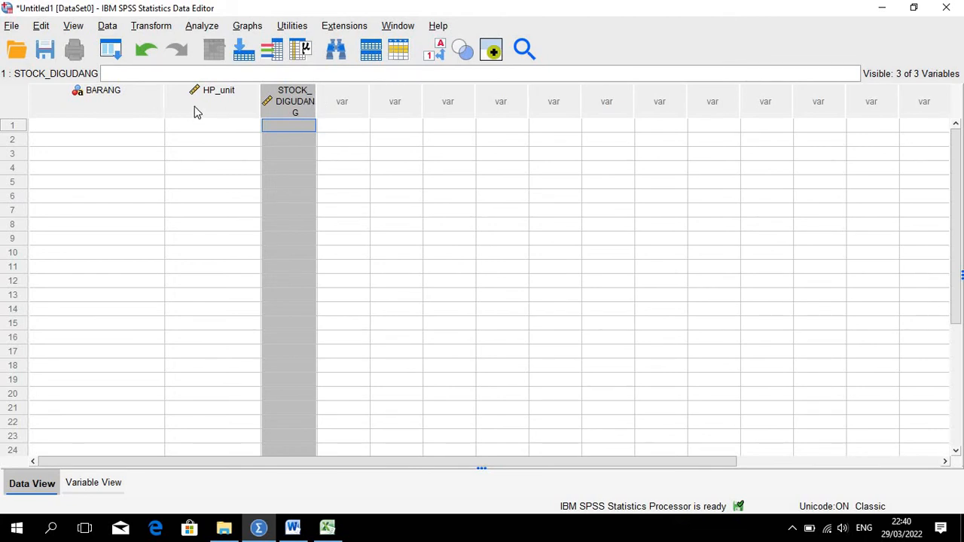
pyautogui.moveTo(163, 108); pyautogui.dragTo(127, 113)
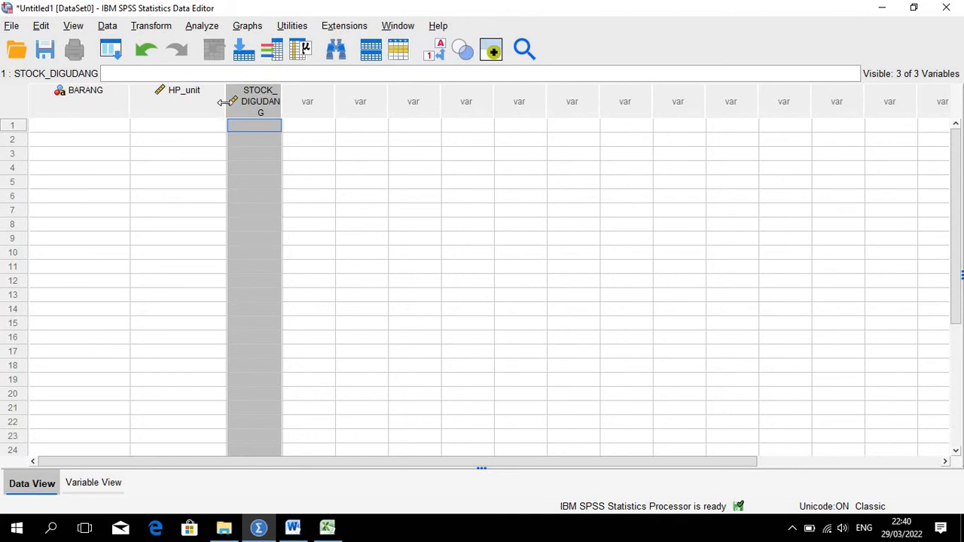
pyautogui.moveTo(225, 104); pyautogui.dragTo(202, 105)
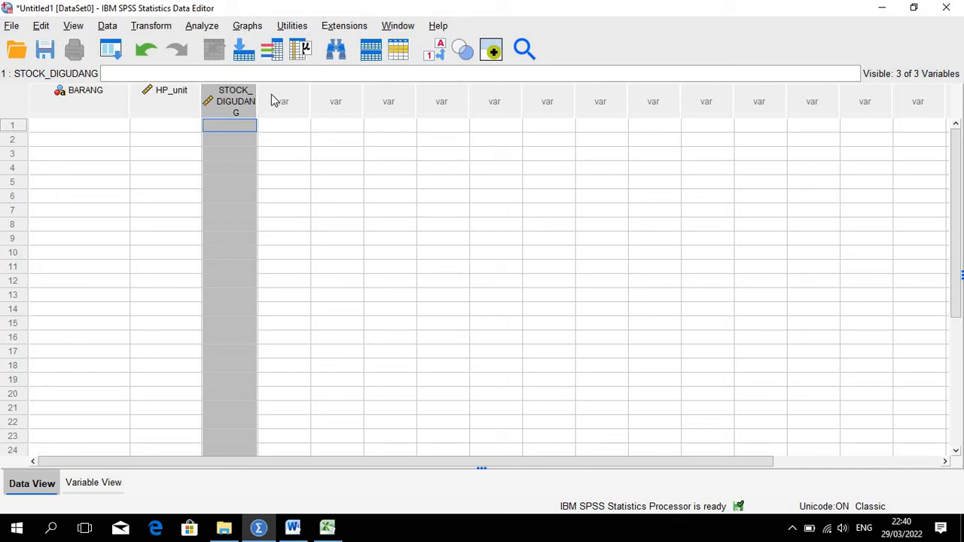
# Switch to the Word document and copy the table's ten item rows with their names, unit prices and stock values, without headers or row numbers
pyautogui.click(292, 527)
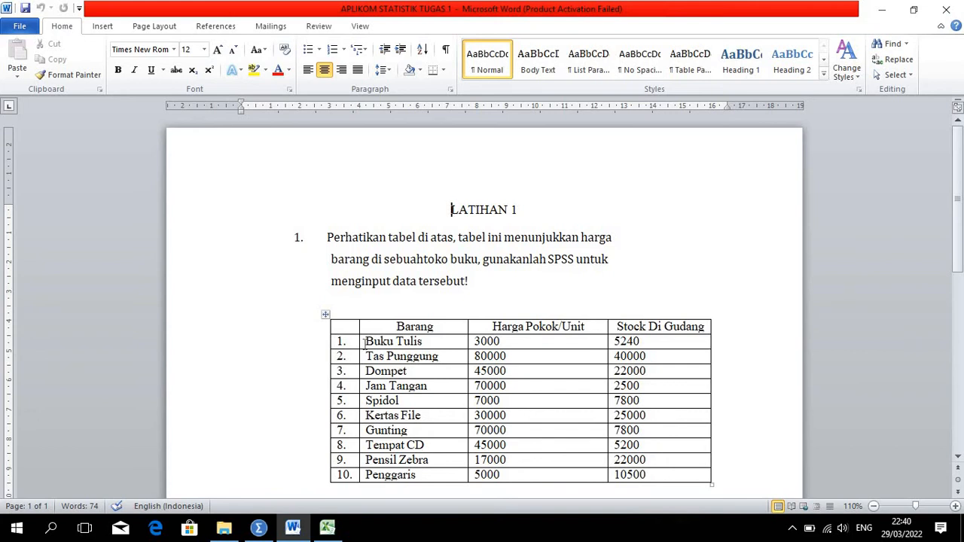
pyautogui.moveTo(366, 341); pyautogui.dragTo(638, 475)
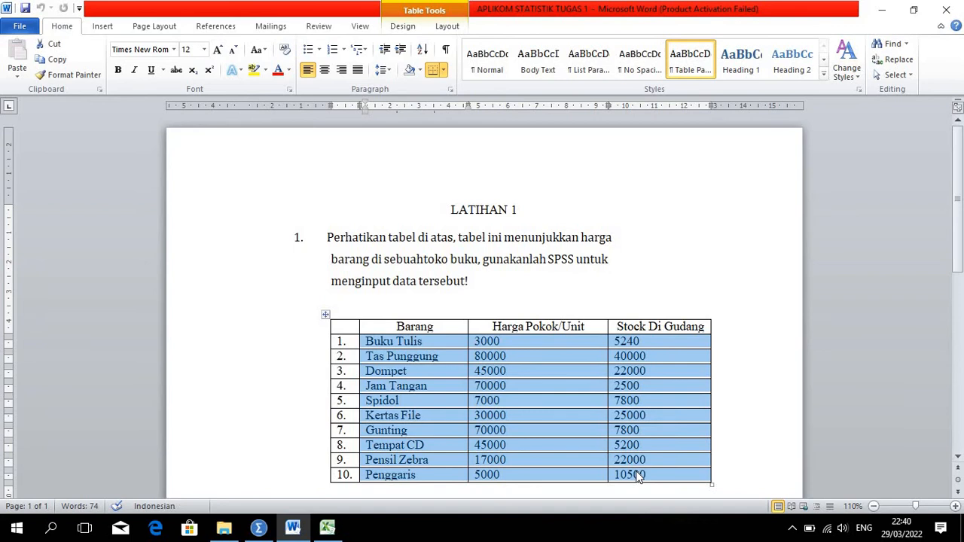
pyautogui.hotkey('ctrl', 'c')
# Return to SPSS, widen the STOCK_DIGUDANG column slightly and paste the copied rows starting at the first BARANG cell
pyautogui.click(258, 527)
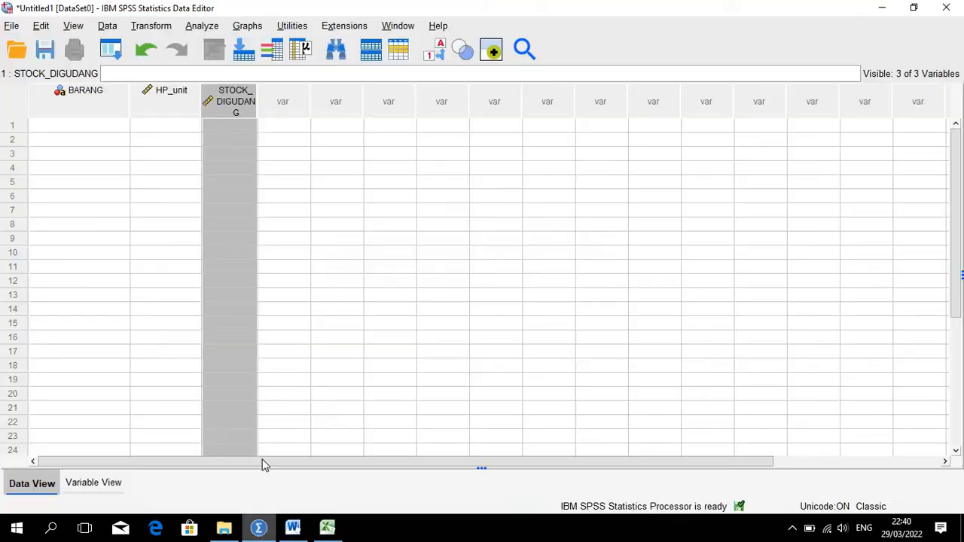
pyautogui.click(238, 156)
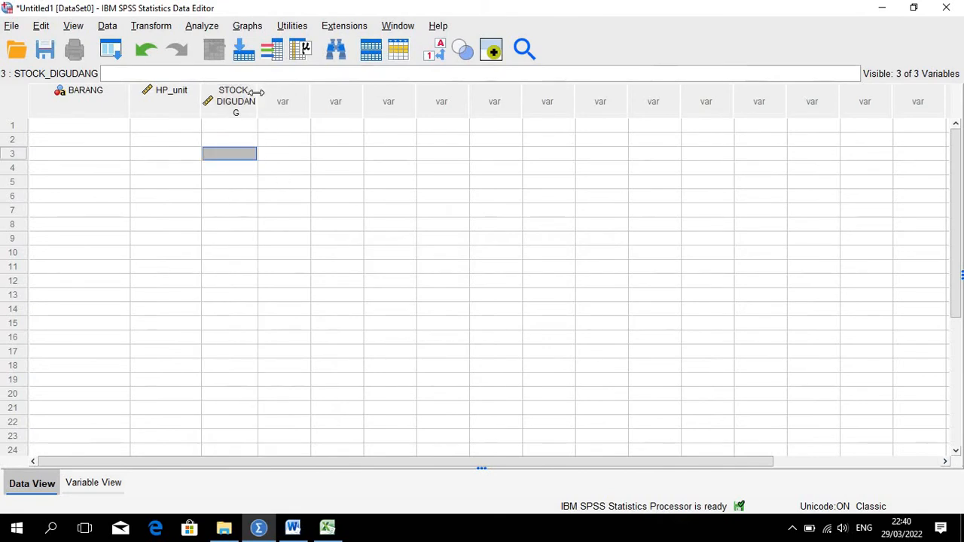
pyautogui.moveTo(256, 92)
pyautogui.mouseDown()
pyautogui.moveTo(272, 94)
pyautogui.moveTo(262, 98)
pyautogui.mouseUp()
pyautogui.click(98, 115)
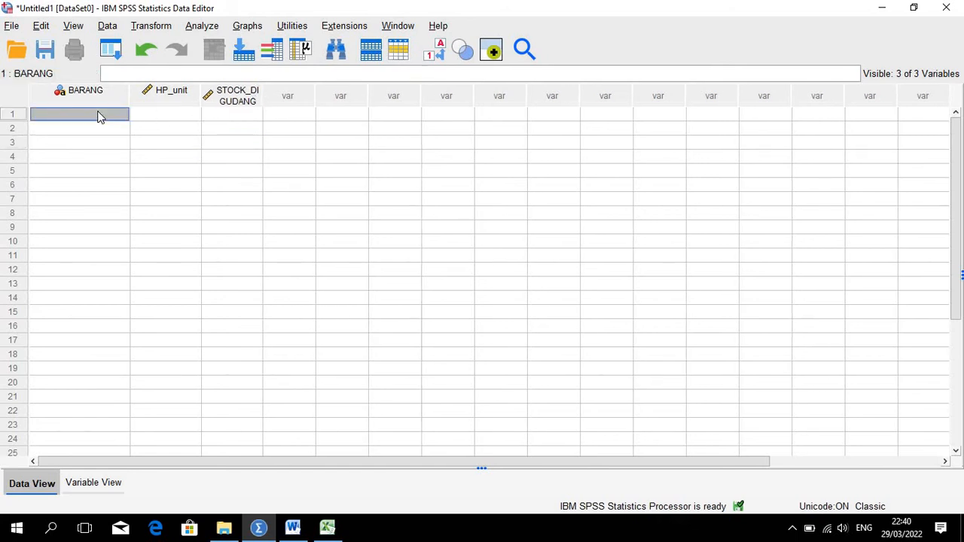
pyautogui.hotkey('ctrl', 'v')
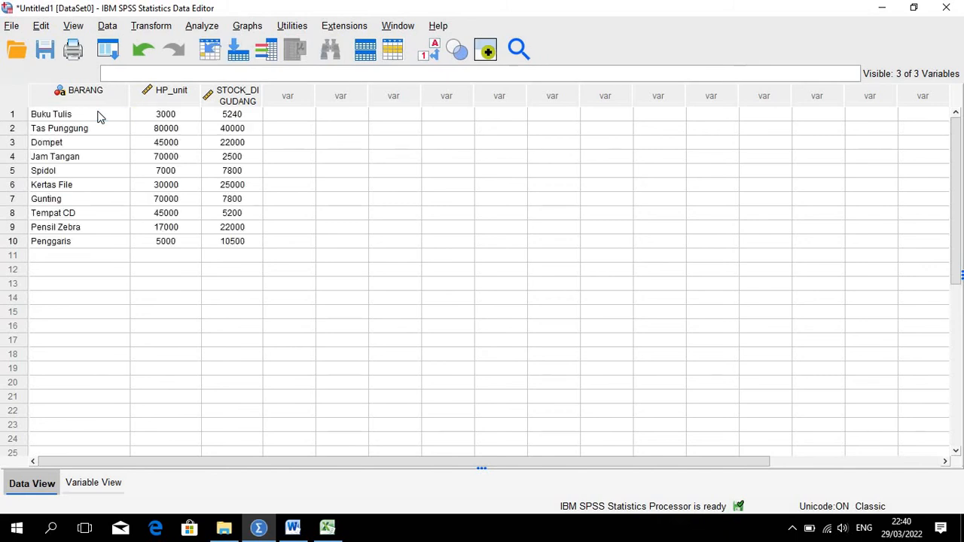
pyautogui.click(42, 27)
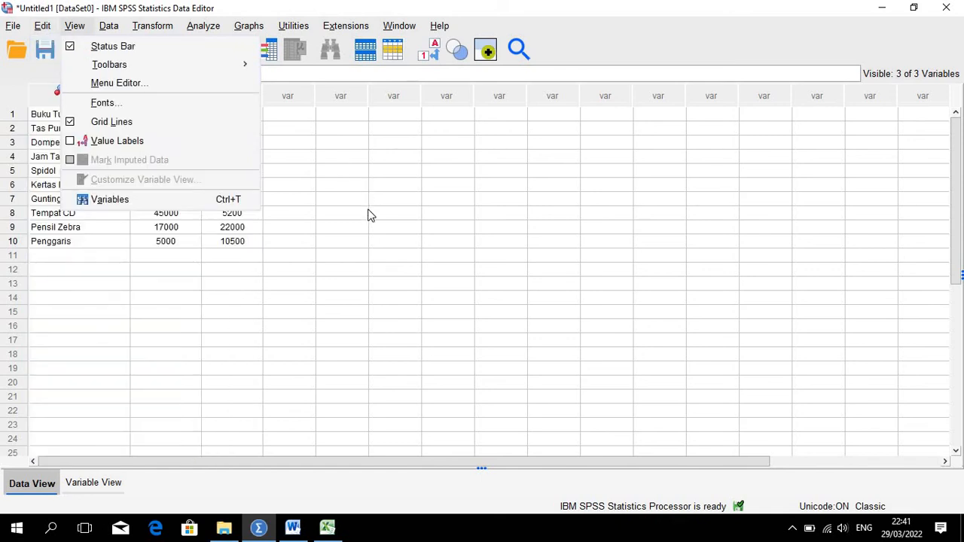
pyautogui.click(246, 331)
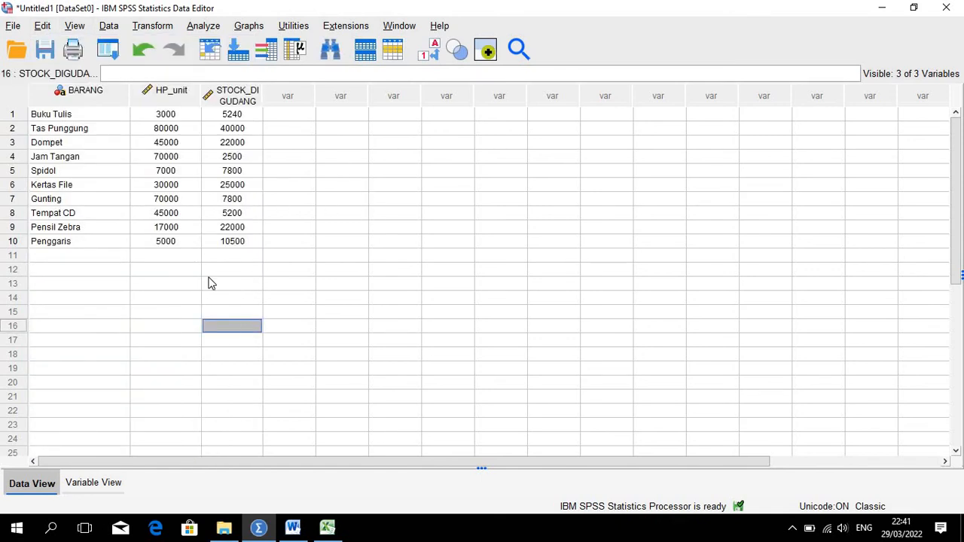
pyautogui.click(67, 246)
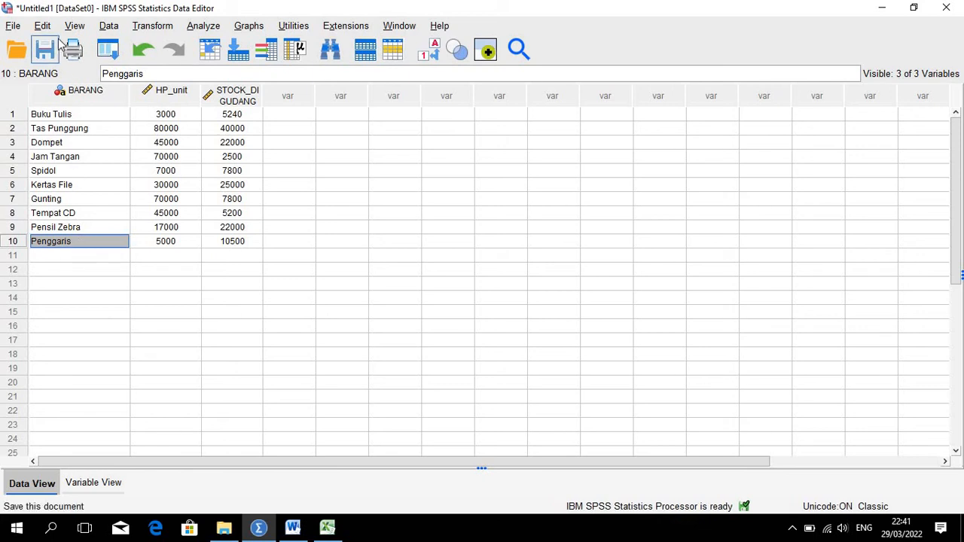
pyautogui.click(45, 26)
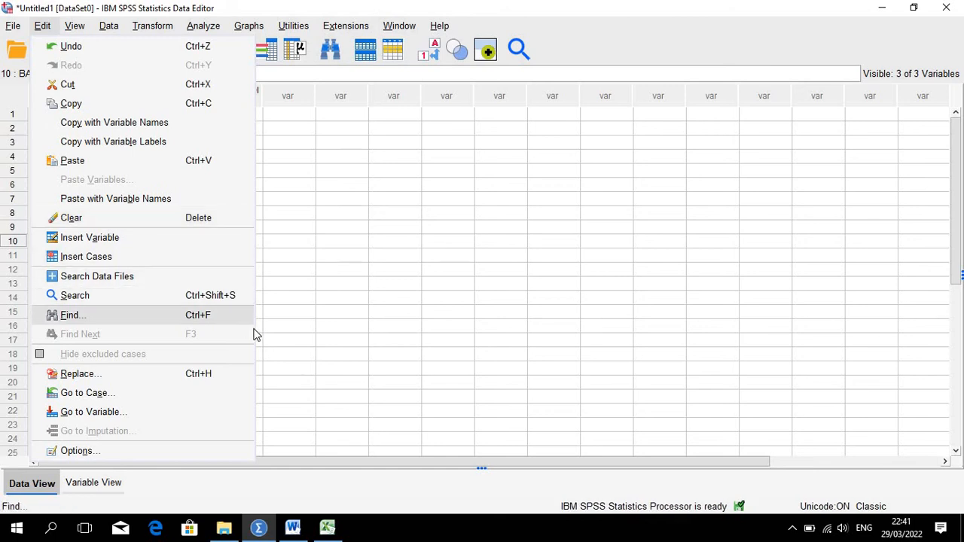
pyautogui.click(301, 314)
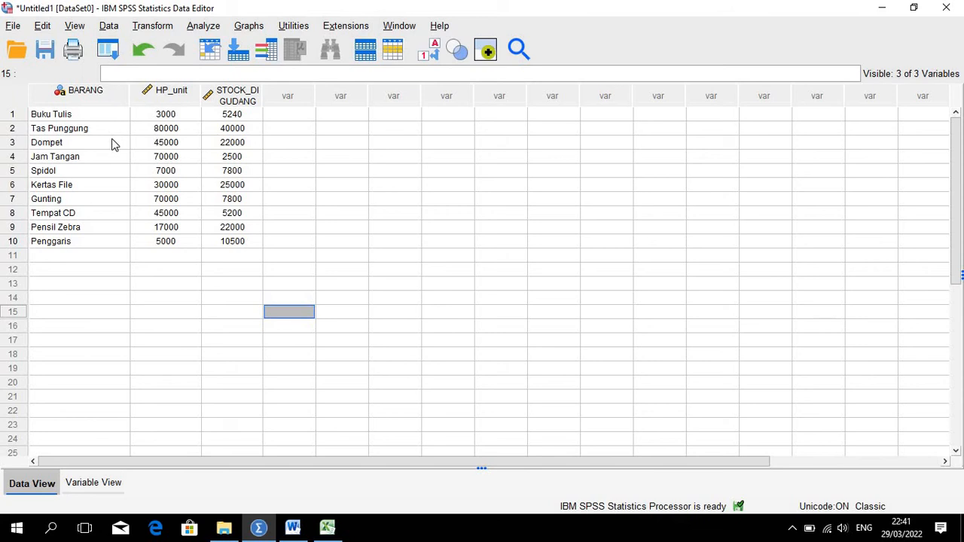
# Run a Descriptives analysis on both Harga Pokok/Unit and Stock Di Gudang
pyautogui.click(211, 28)
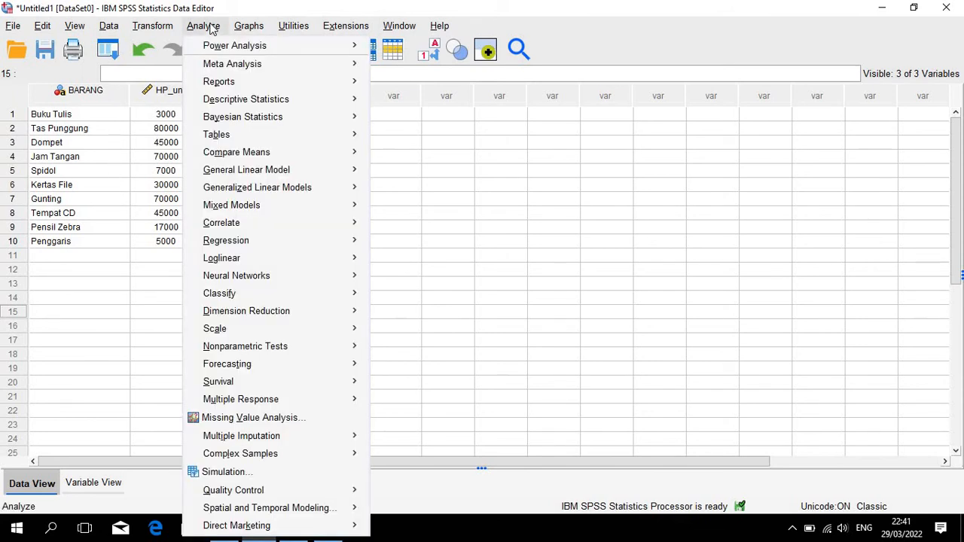
pyautogui.click(210, 28)
pyautogui.click(208, 30)
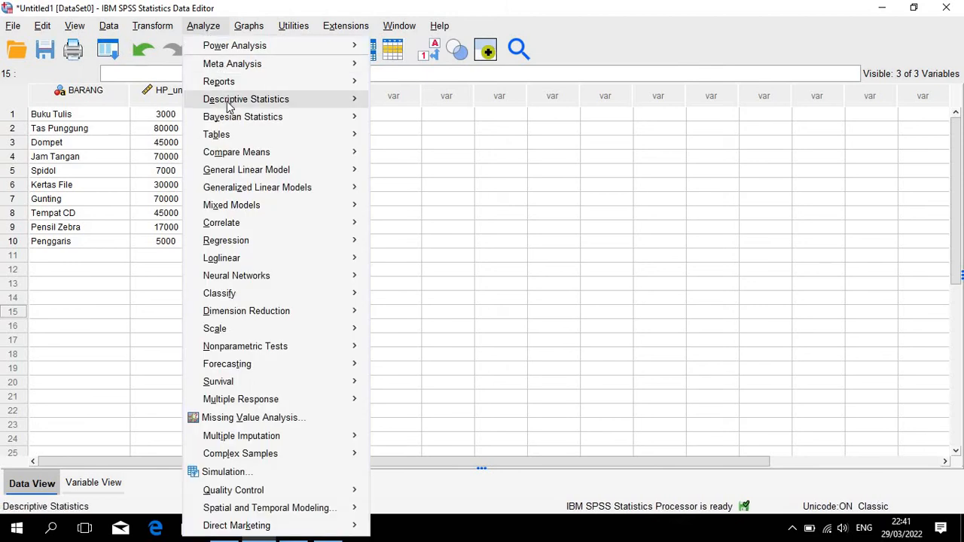
pyautogui.moveTo(366, 116)
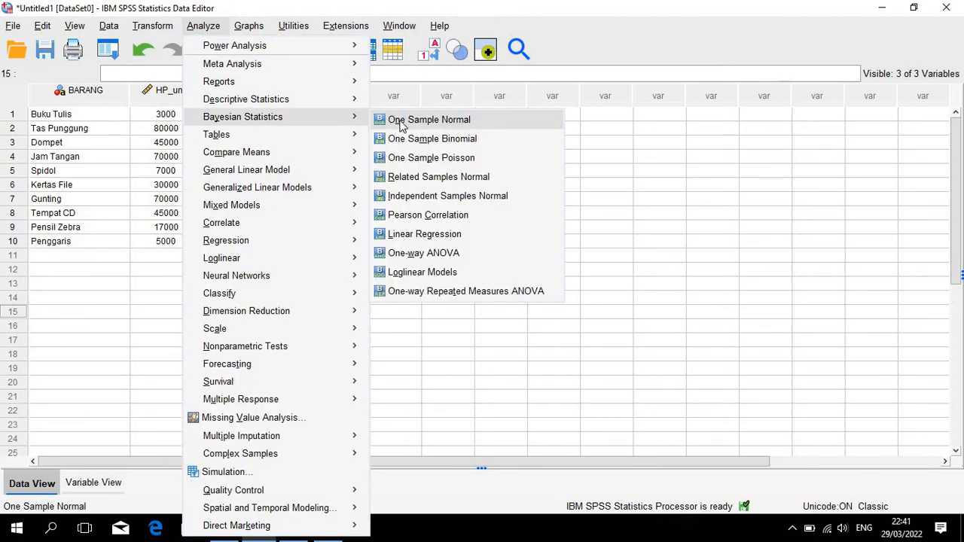
pyautogui.moveTo(350, 100)
pyautogui.click(412, 121)
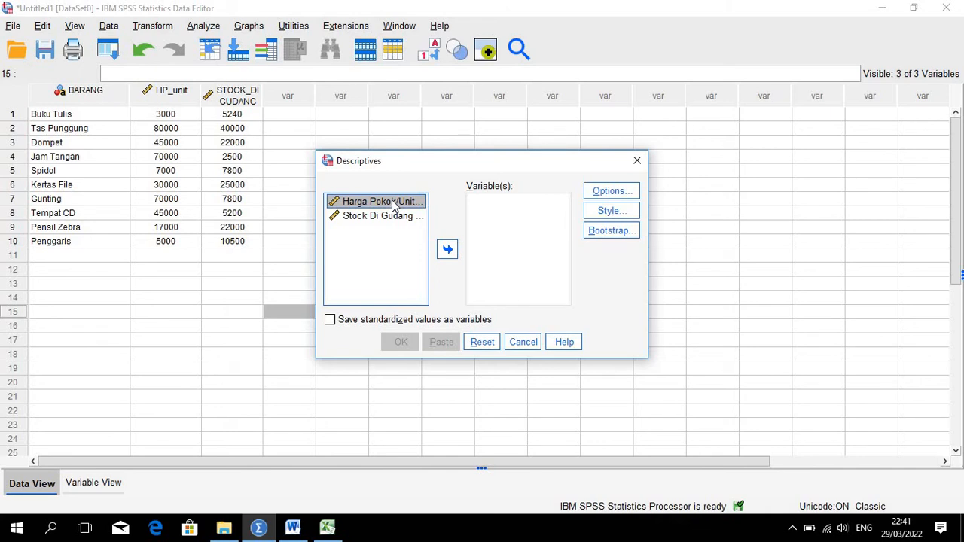
pyautogui.click(447, 249)
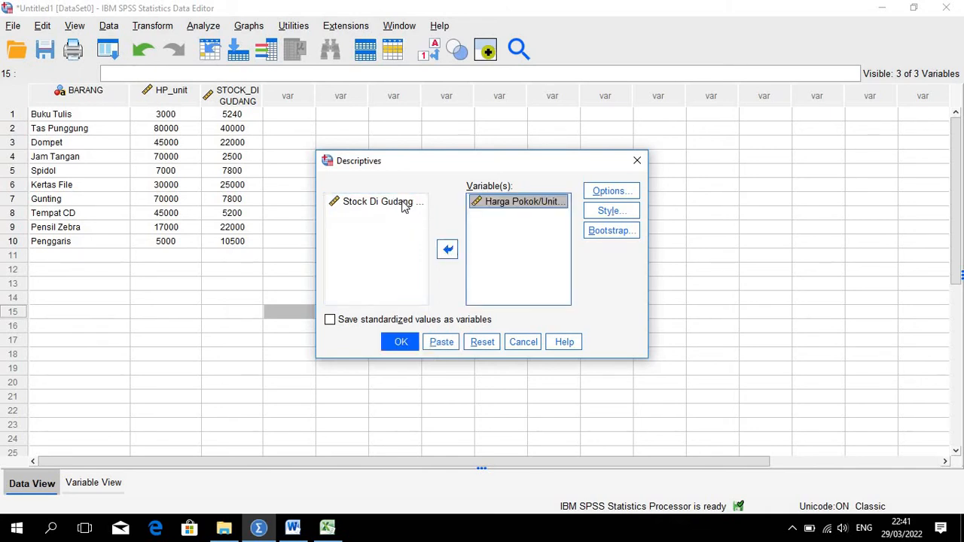
pyautogui.click(403, 205)
pyautogui.click(447, 249)
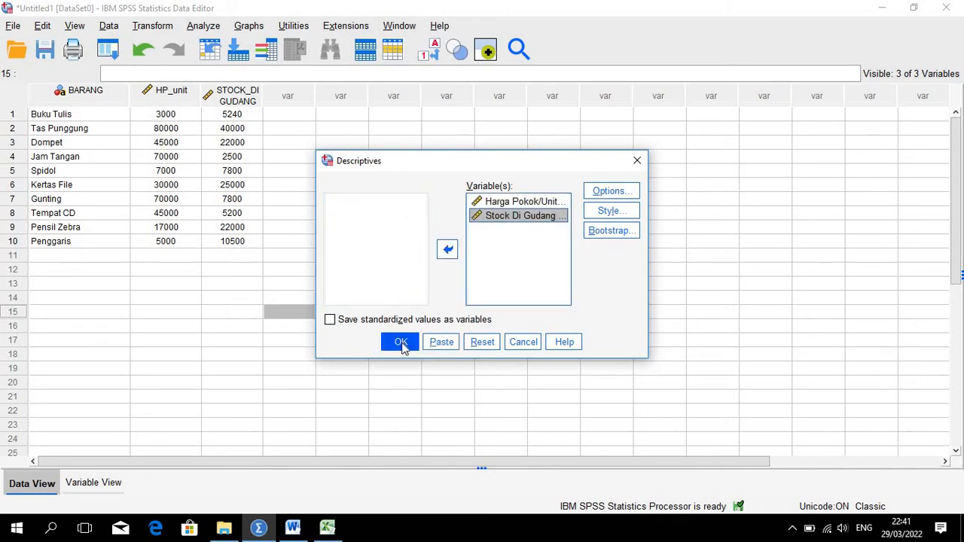
pyautogui.click(401, 343)
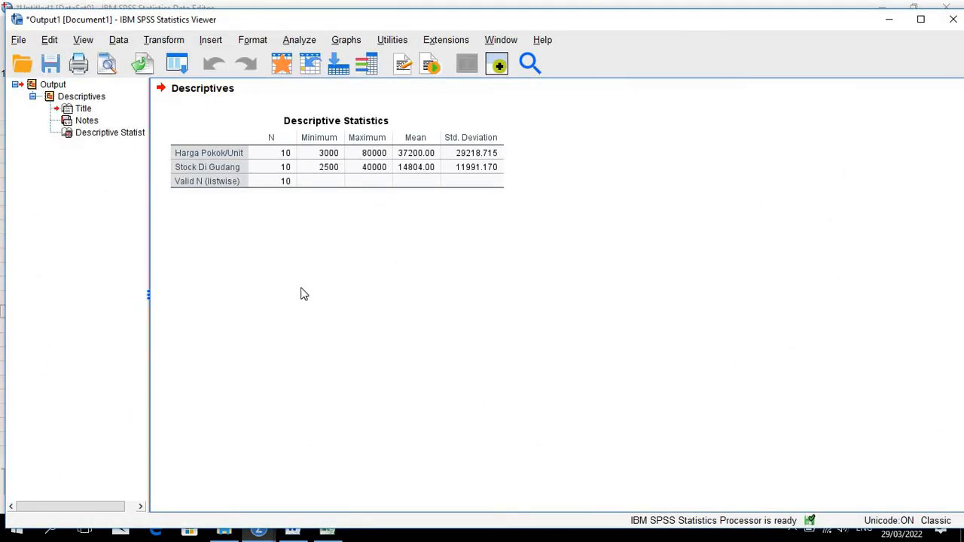
pyautogui.click(286, 134)
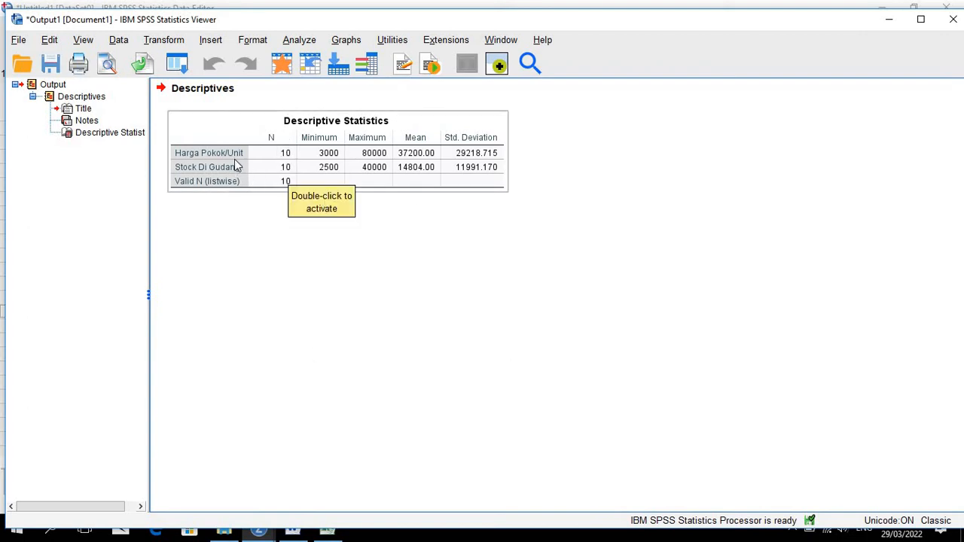
# Remove Stock Di Gudang from the Descriptives variables and run the analysis for Harga Pokok/Unit alone
pyautogui.click(299, 41)
pyautogui.moveTo(313, 103)
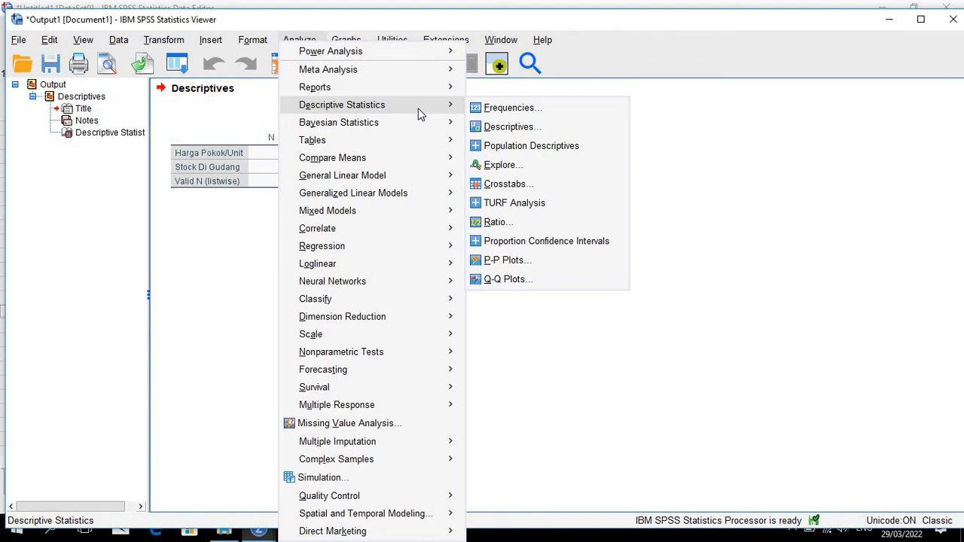
pyautogui.click(498, 128)
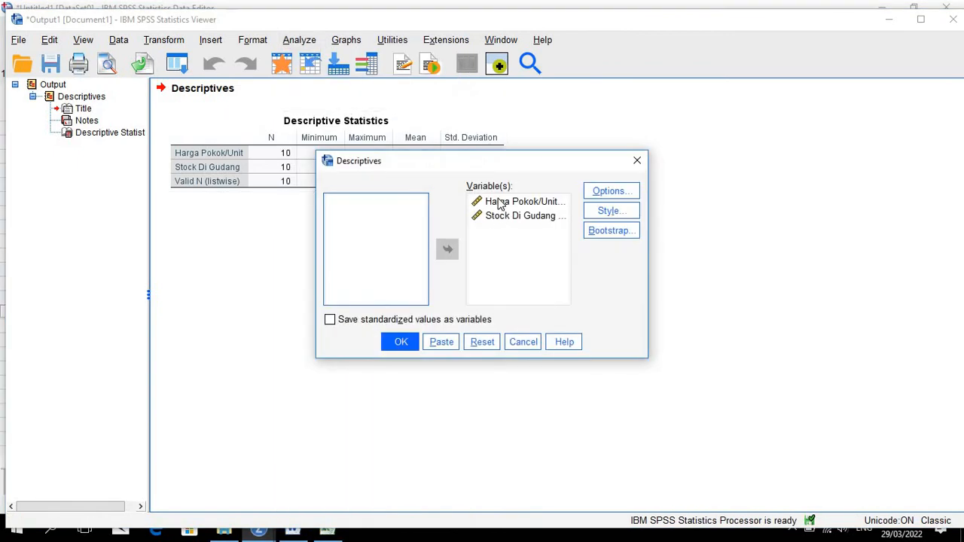
pyautogui.click(536, 217)
pyautogui.click(447, 250)
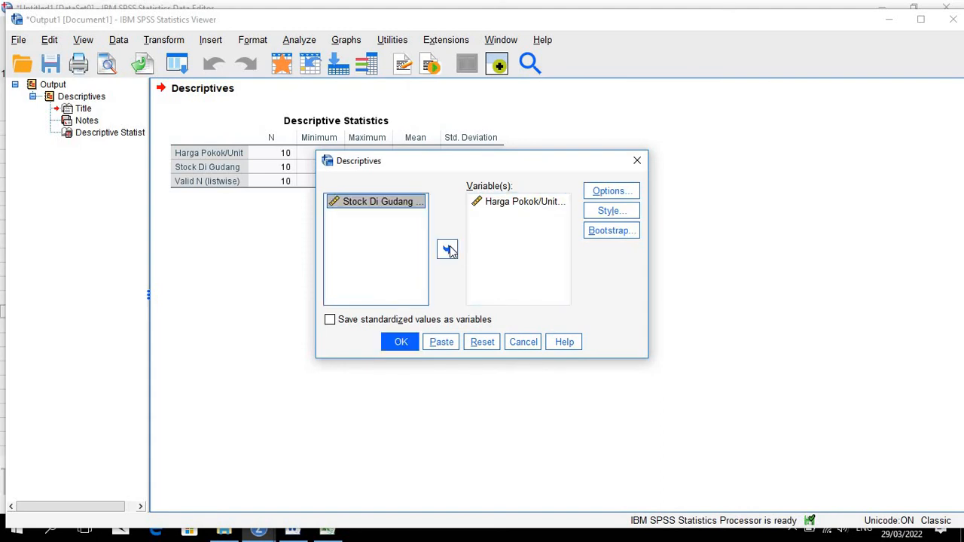
pyautogui.click(395, 343)
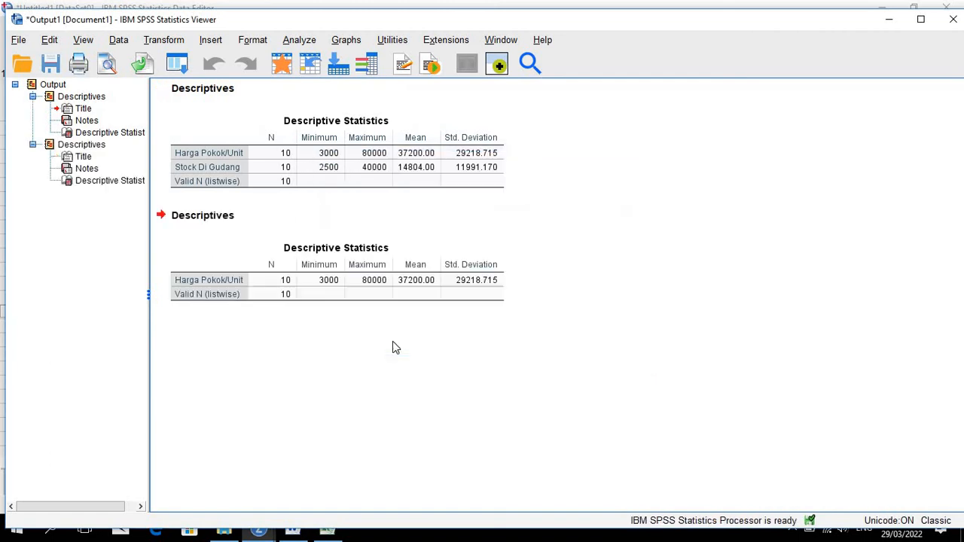
# Replace Harga Pokok/Unit with Stock Di Gudang in the Descriptives variables and run the analysis for it alone
pyautogui.click(312, 42)
pyautogui.moveTo(331, 105)
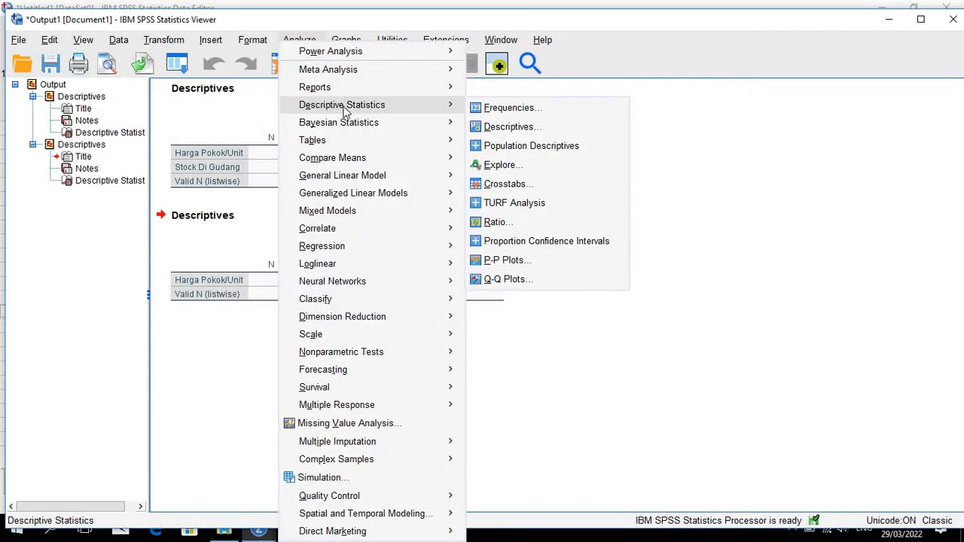
pyautogui.click(489, 127)
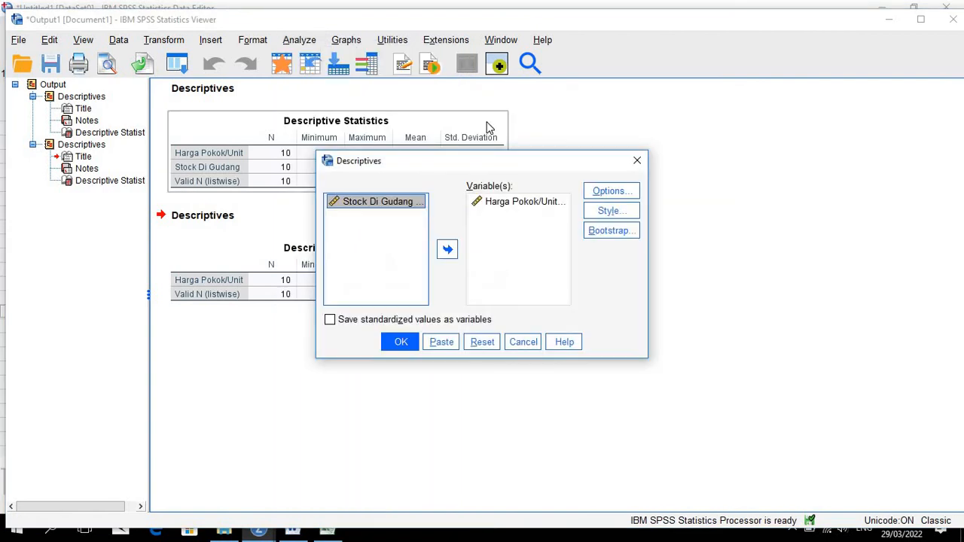
pyautogui.click(491, 208)
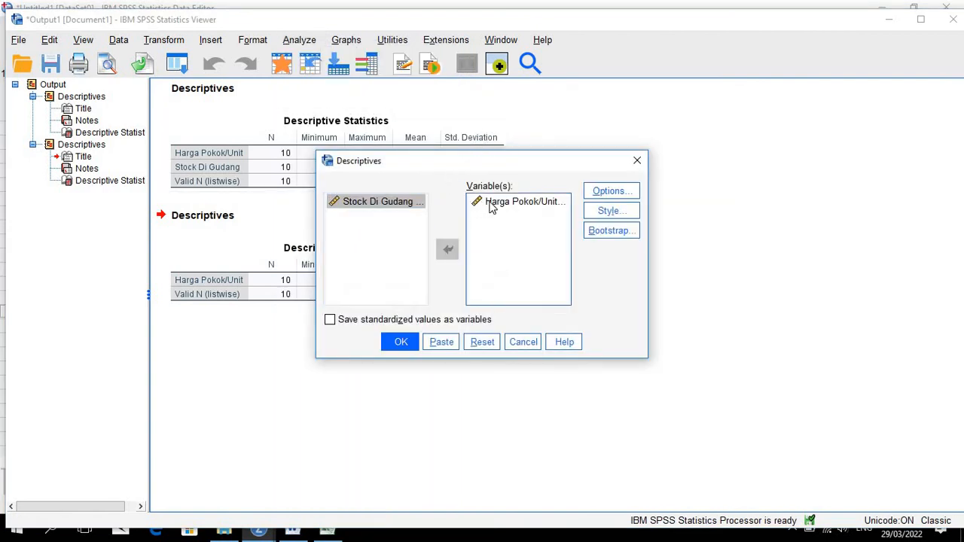
pyautogui.click(491, 208)
pyautogui.click(447, 249)
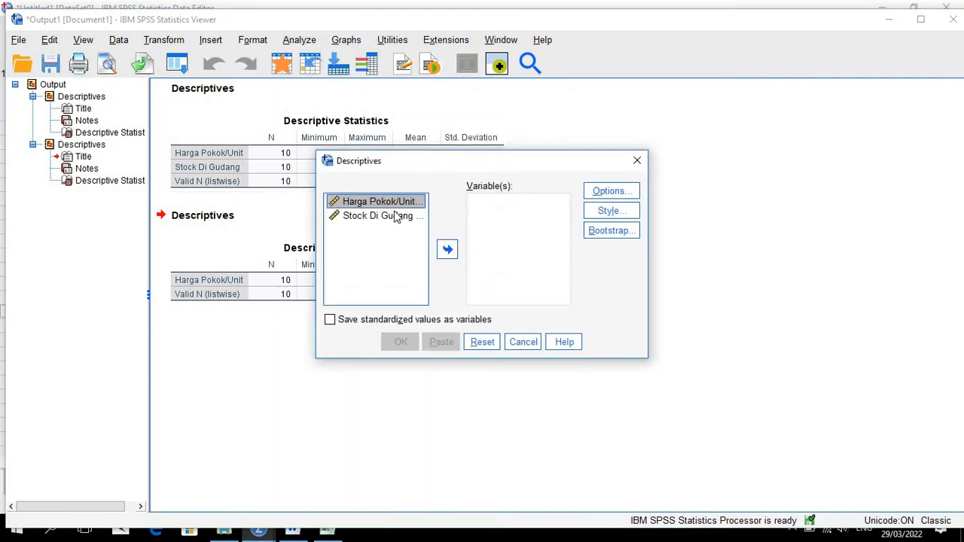
pyautogui.click(395, 216)
pyautogui.click(447, 250)
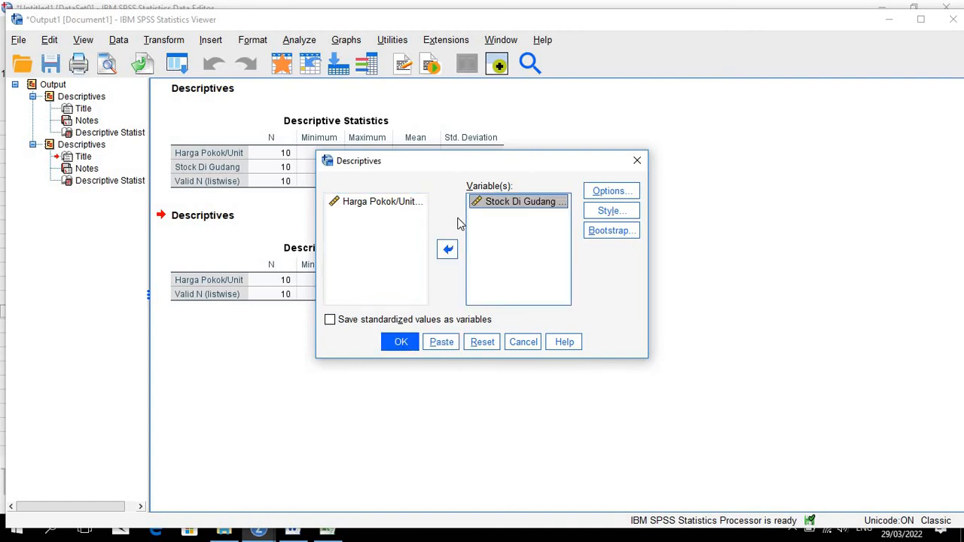
pyautogui.click(401, 342)
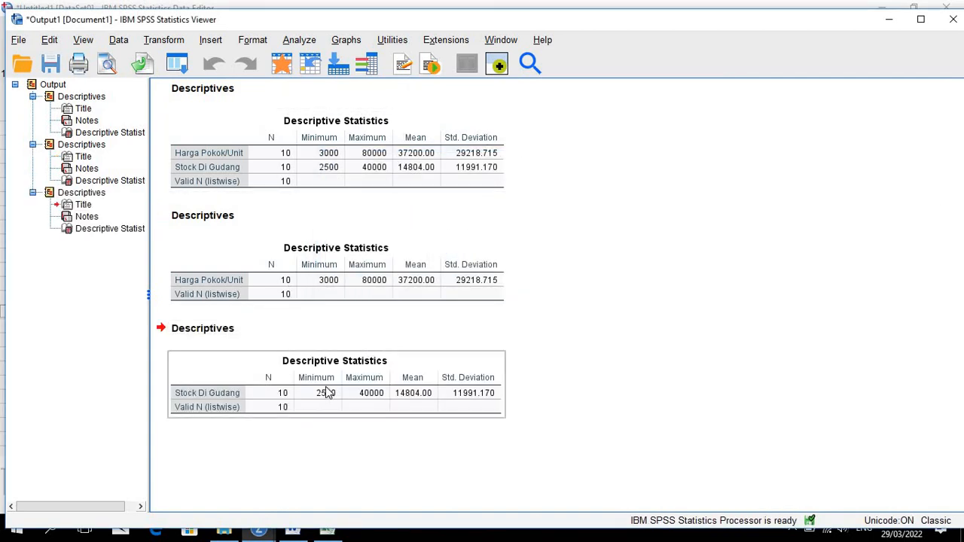
# Create a Histogram of Harga Pokok/Unit with the Graphboard Template Chooser and view it in the maximized output window
pyautogui.click(347, 40)
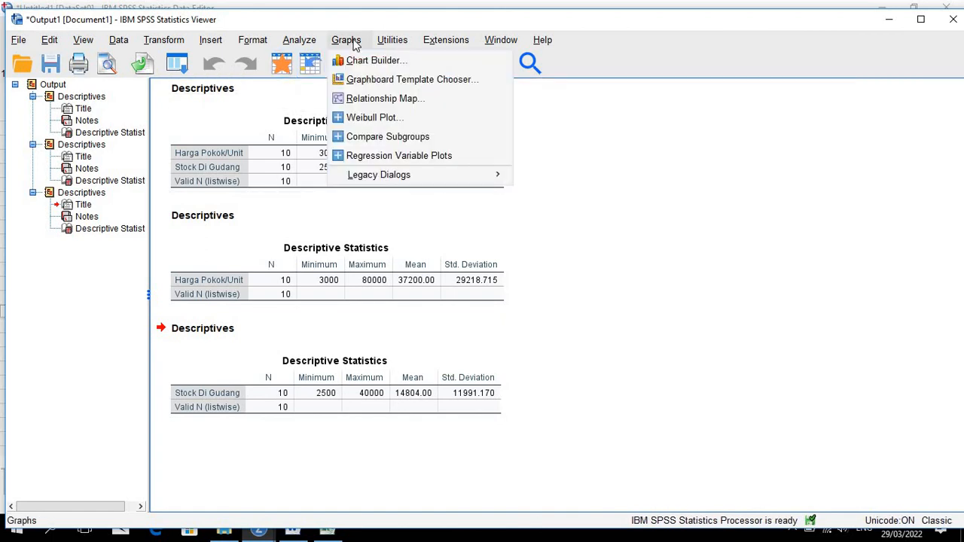
pyautogui.click(361, 82)
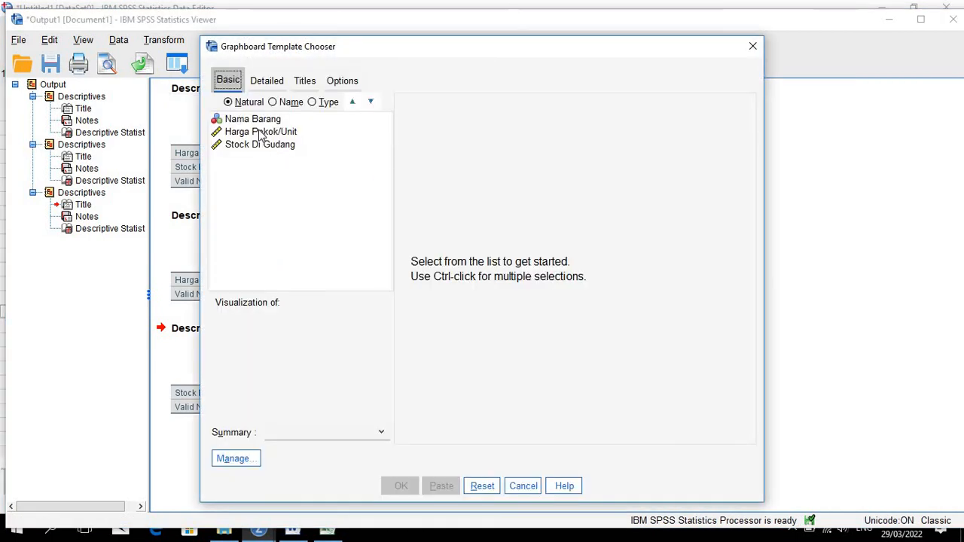
pyautogui.click(260, 133)
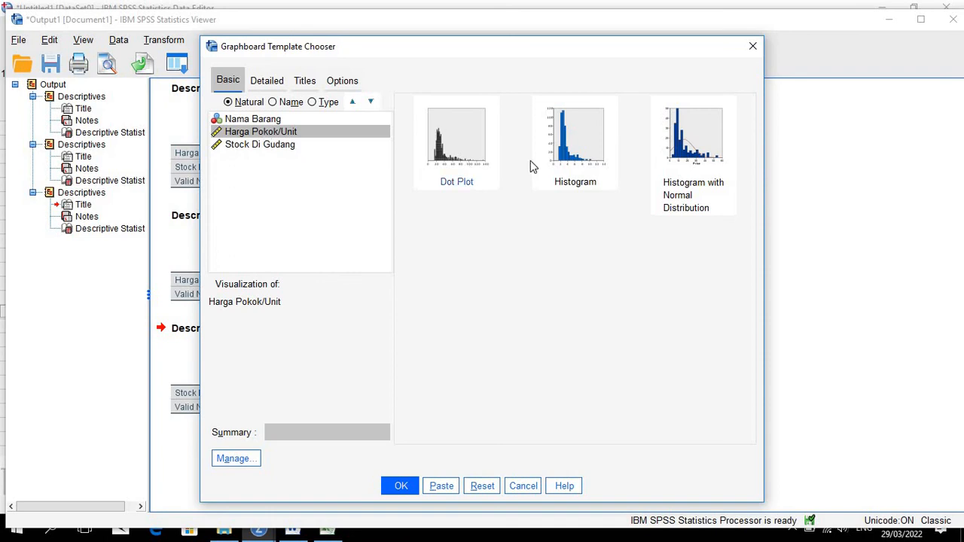
pyautogui.click(584, 151)
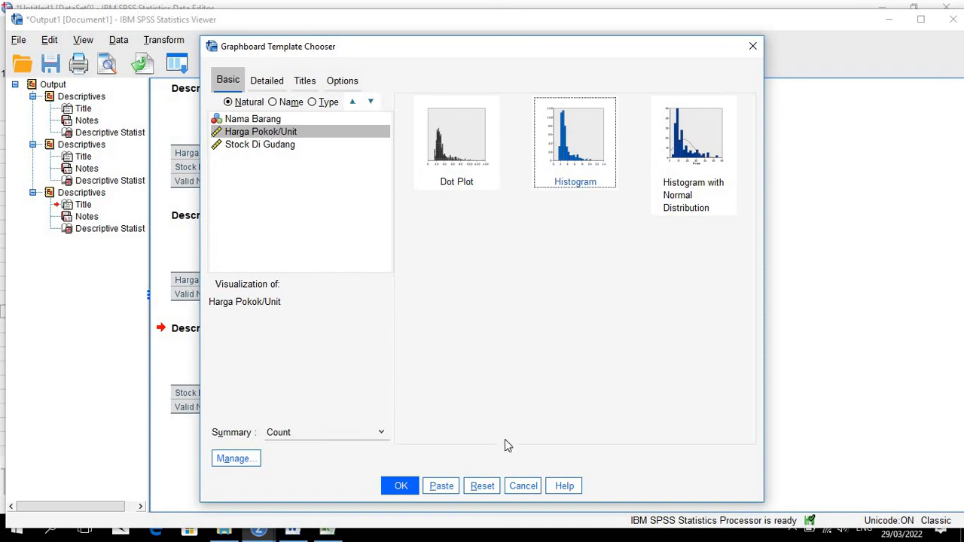
pyautogui.click(398, 486)
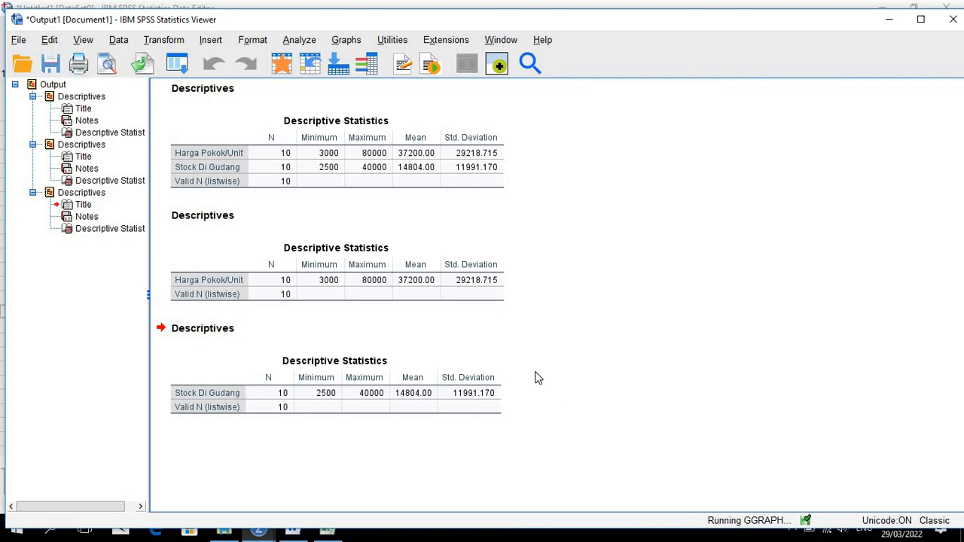
pyautogui.click(920, 19)
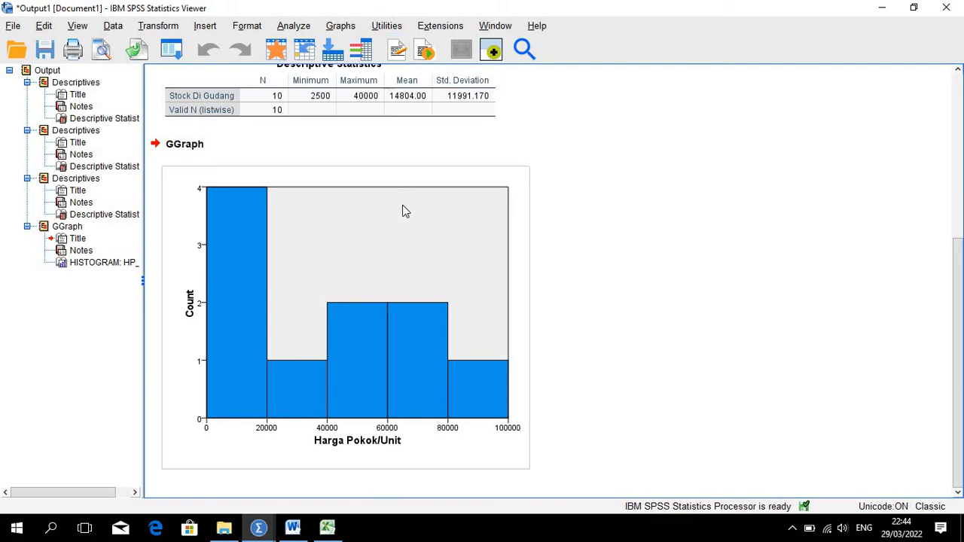
pyautogui.scroll(2, 401, 218)
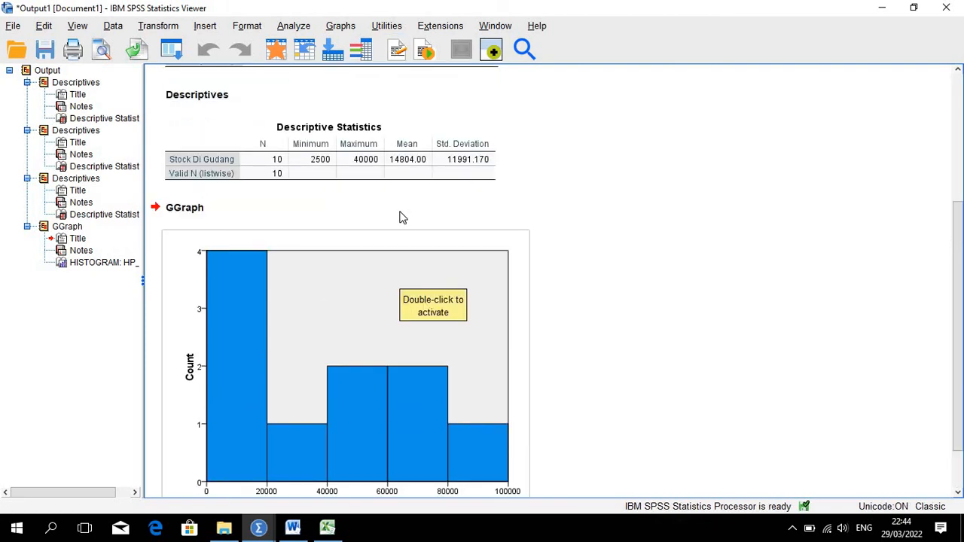
pyautogui.scroll(-2, 401, 218)
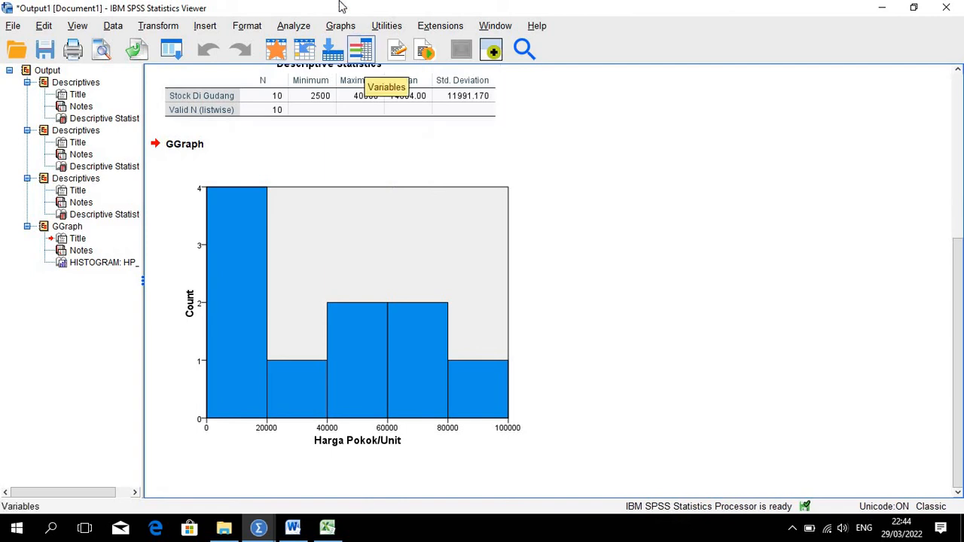
# Create a Histogram of Stock Di Gudang with the Graphboard Template Chooser and compare it with the Harga Pokok/Unit histogram
pyautogui.click(339, 30)
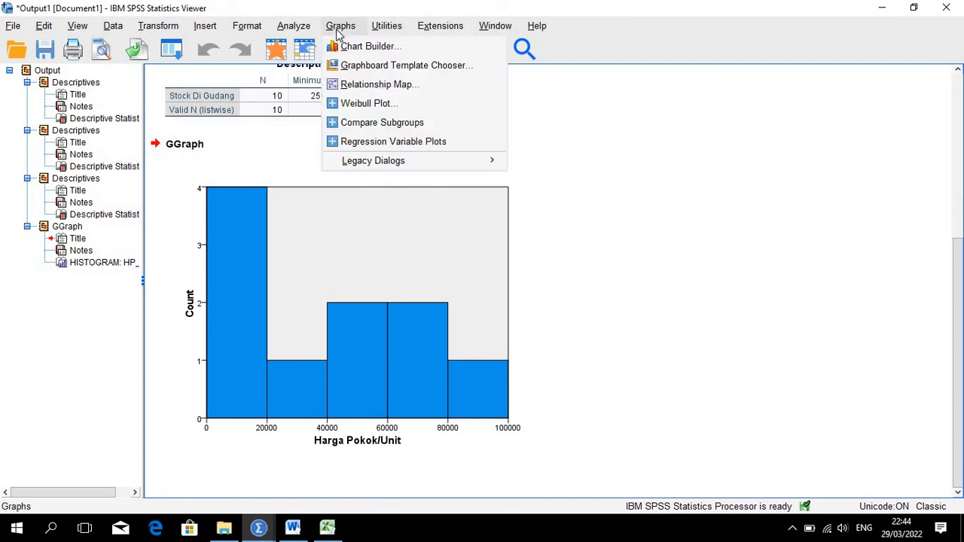
pyautogui.click(366, 67)
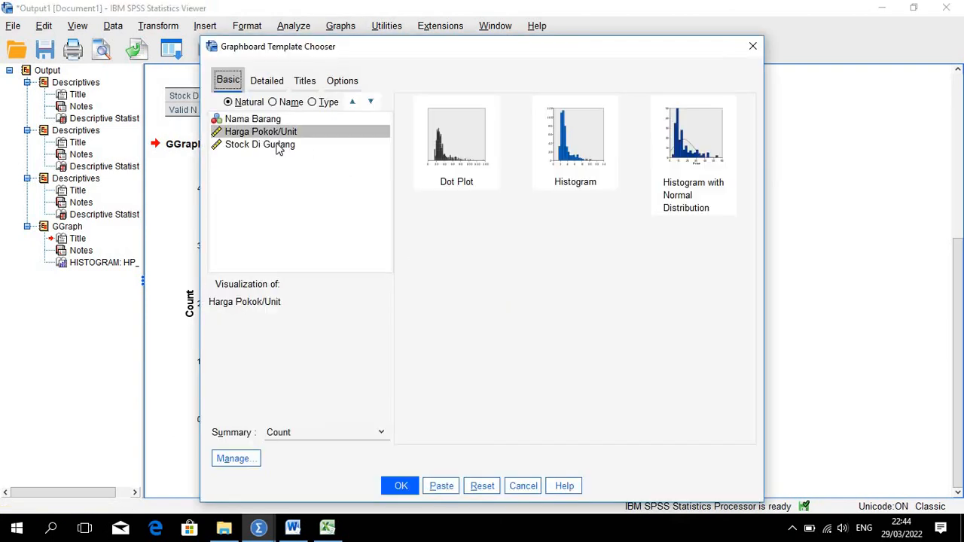
pyautogui.click(277, 145)
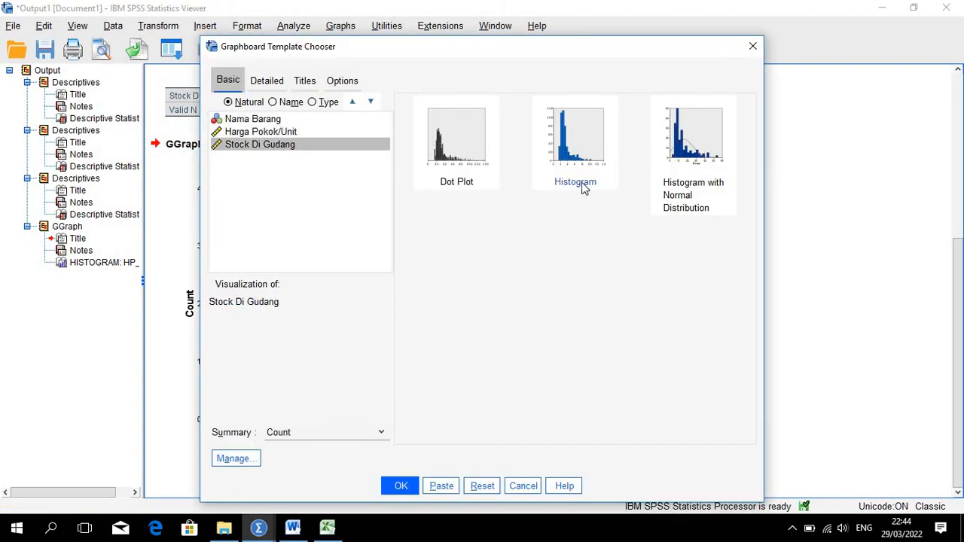
pyautogui.click(592, 160)
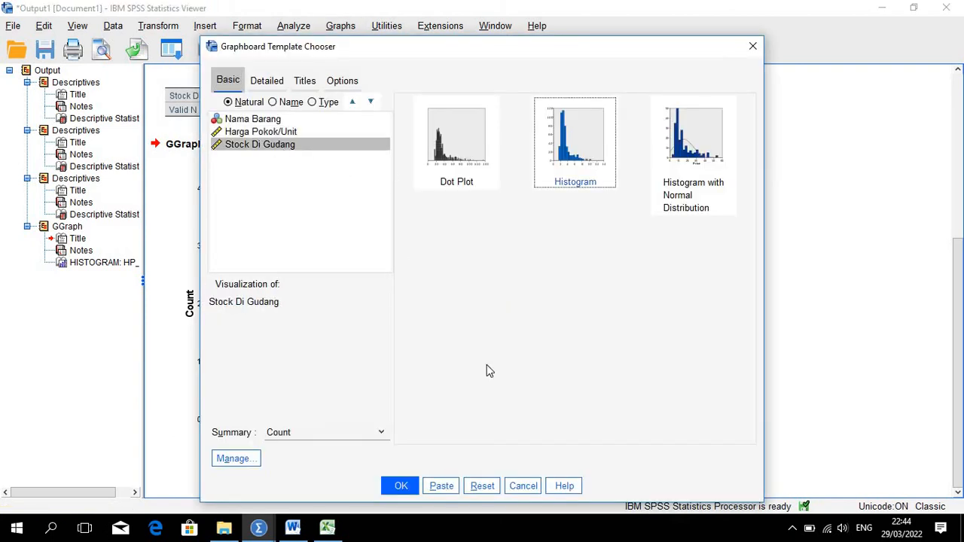
pyautogui.click(400, 486)
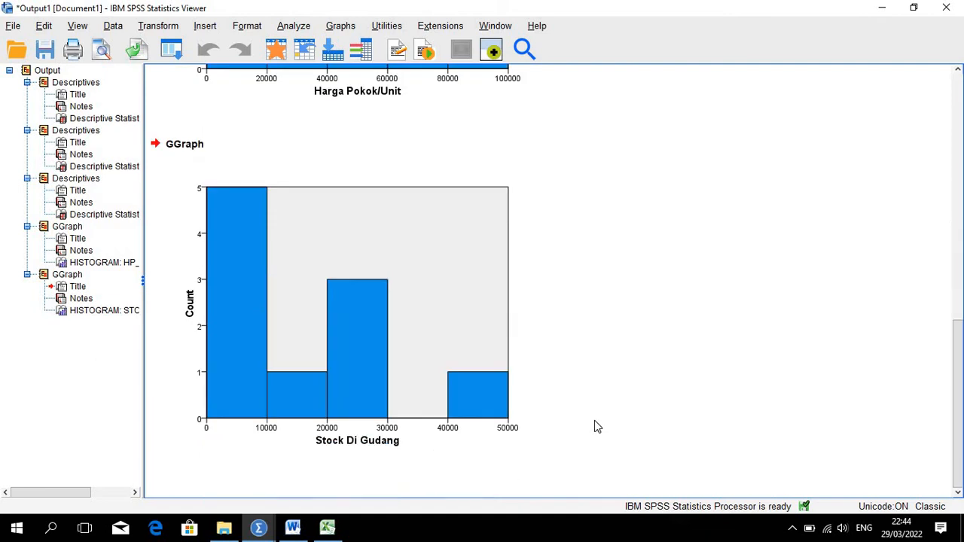
pyautogui.scroll(10, 534, 392)
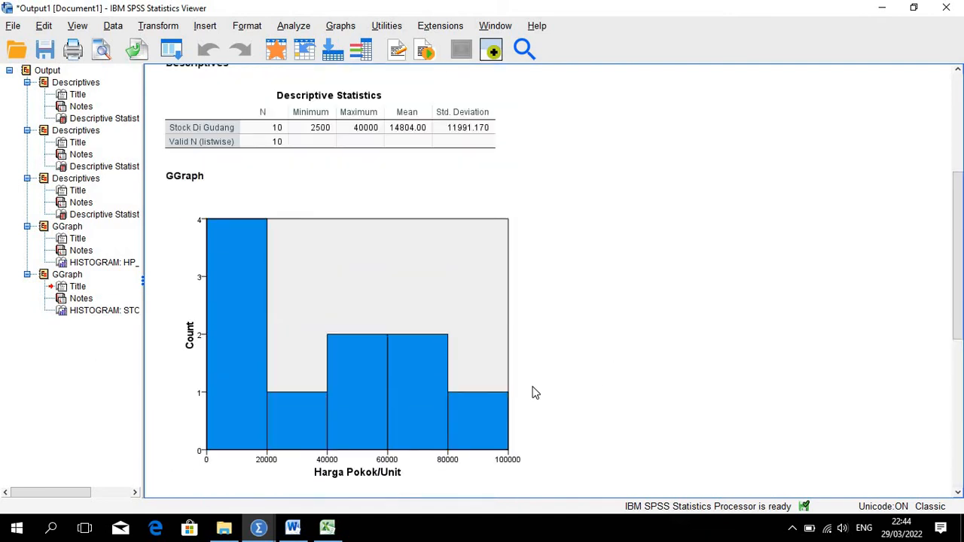
pyautogui.scroll(-10, 555, 311)
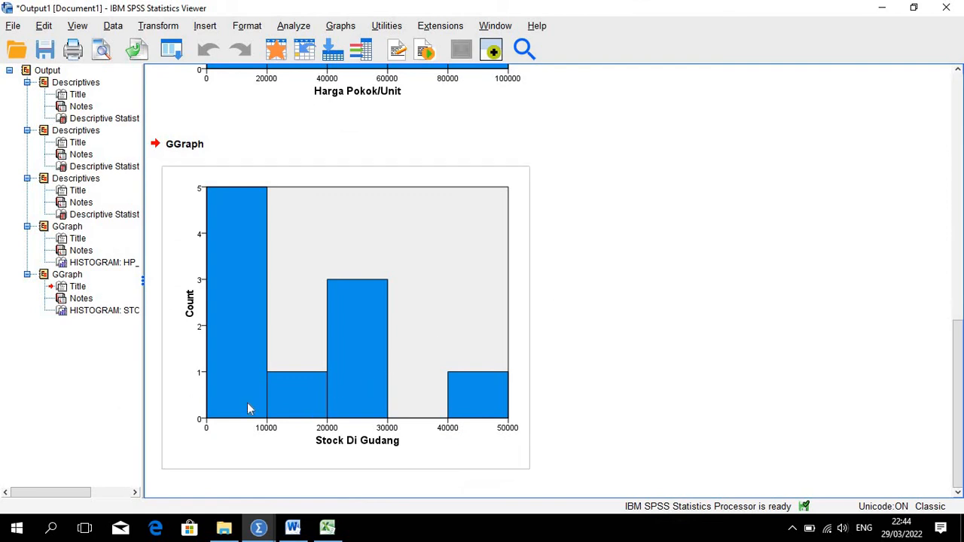
# Return to the data editor and save the dataset in the PERTEMUAN 2 folder as TUGAS 1 APLKOM ST 02
pyautogui.click(886, 9)
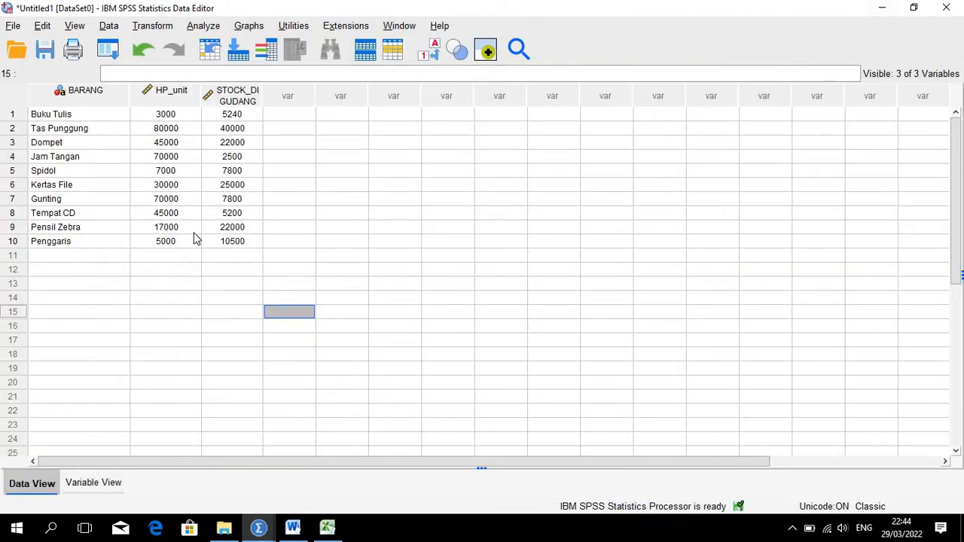
pyautogui.click(13, 27)
pyautogui.click(94, 175)
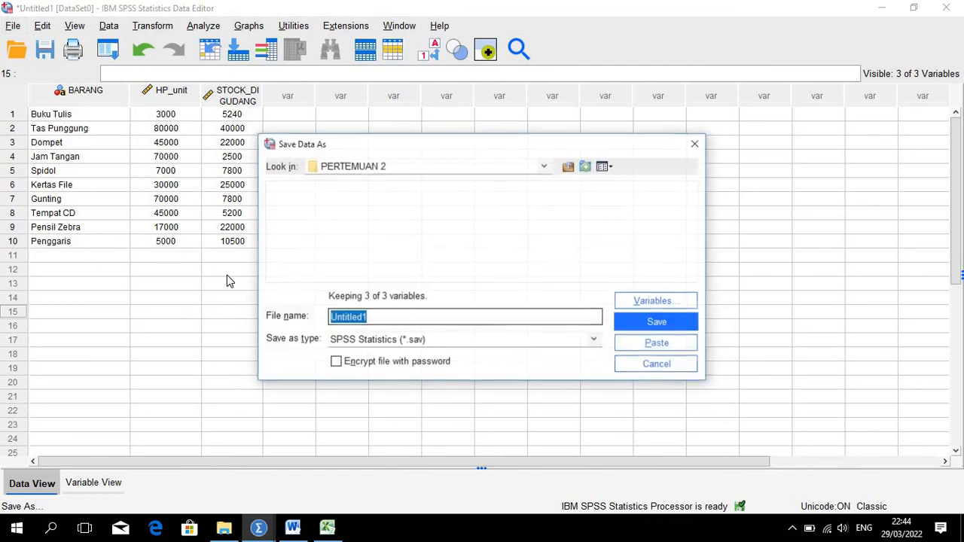
pyautogui.press('BackSpace')
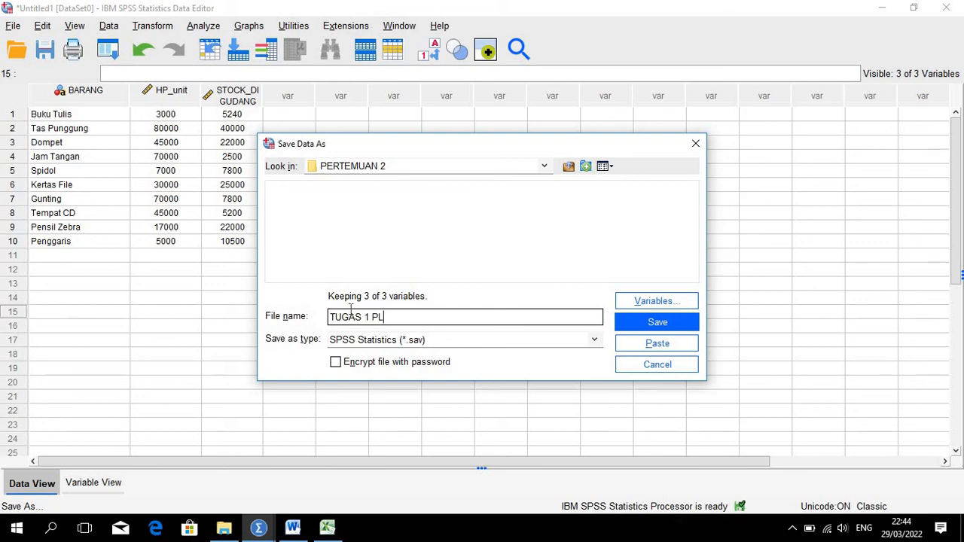
pyautogui.write('KOM ST 02')
pyautogui.click(661, 324)
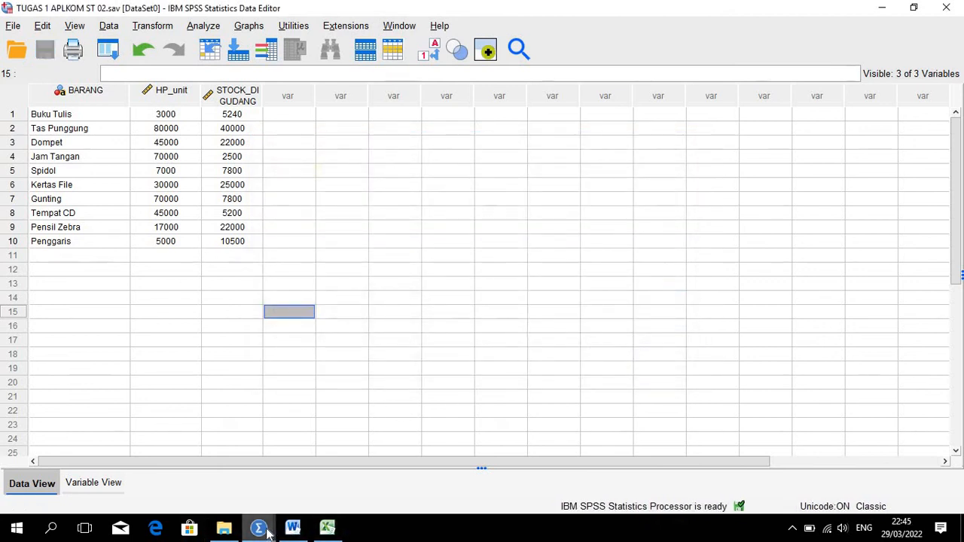
# Save the output document as OUTPUT TUGAS 1 APLIKOM ST 02 in PERTEMUAN 2 and switch to that folder in File Explorer
pyautogui.moveTo(258, 527)
pyautogui.click(328, 463)
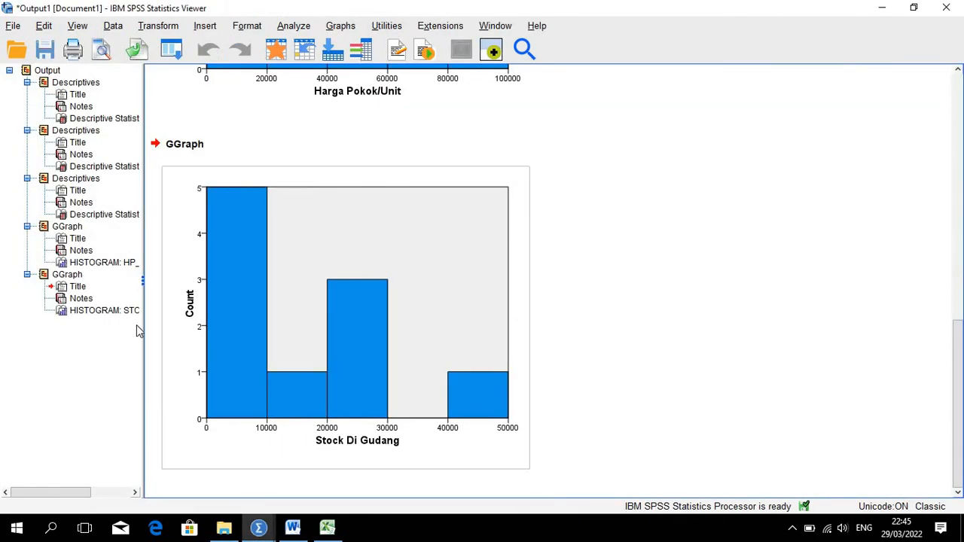
pyautogui.click(12, 27)
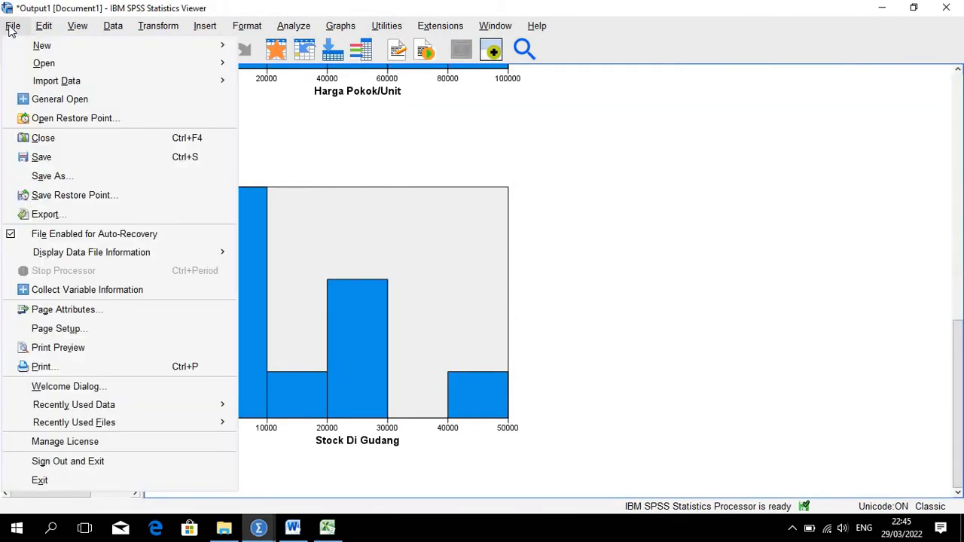
pyautogui.click(49, 176)
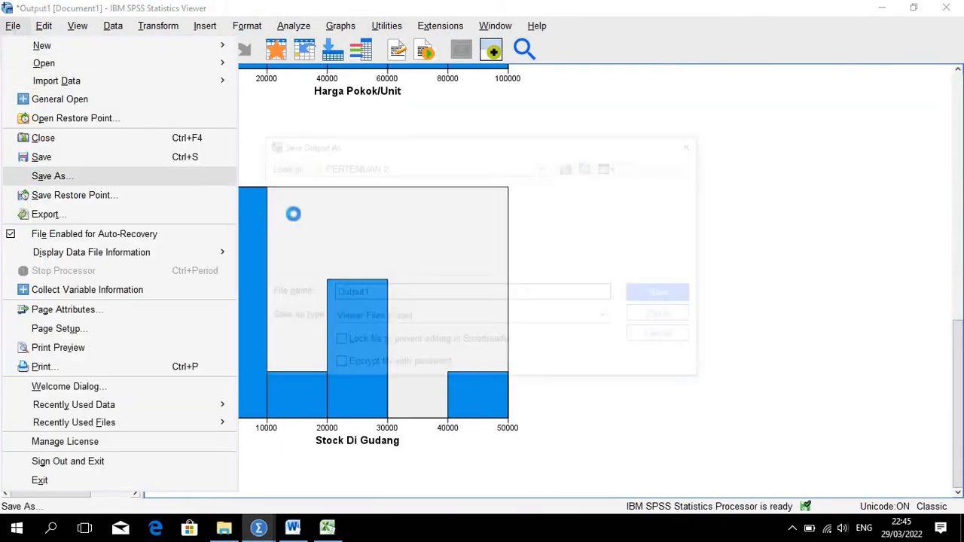
pyautogui.press('BackSpace')
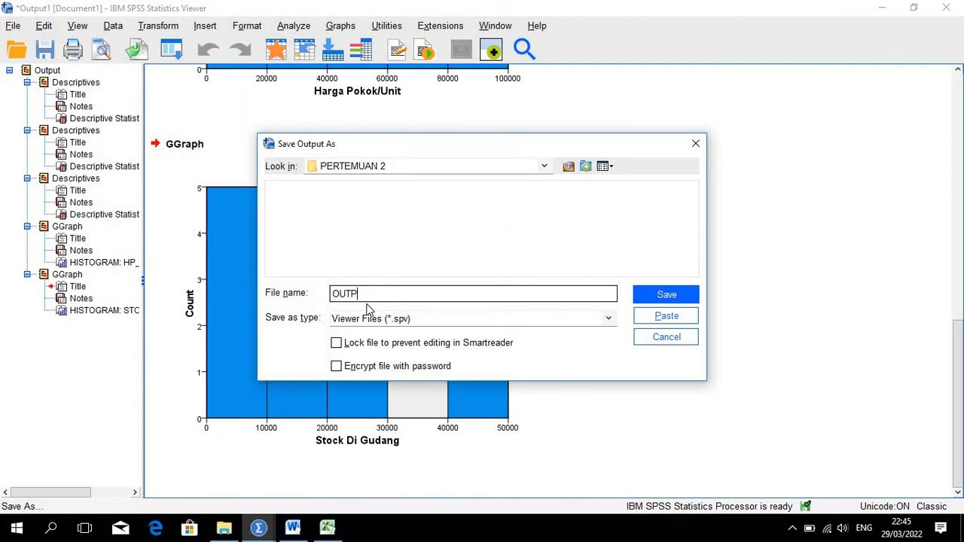
pyautogui.write('OUTPUT TUGAS 1 APLIKOM ST 02')
pyautogui.click(673, 297)
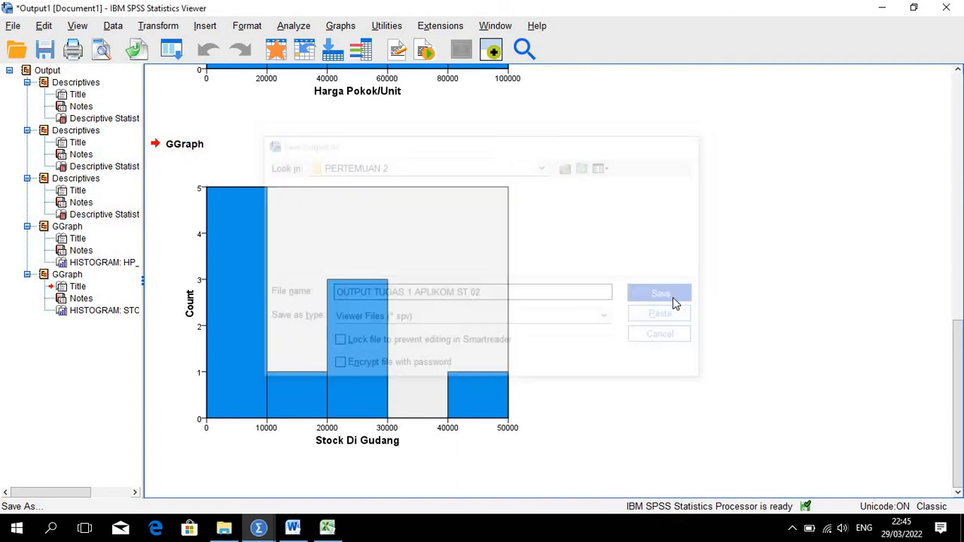
pyautogui.click(222, 529)
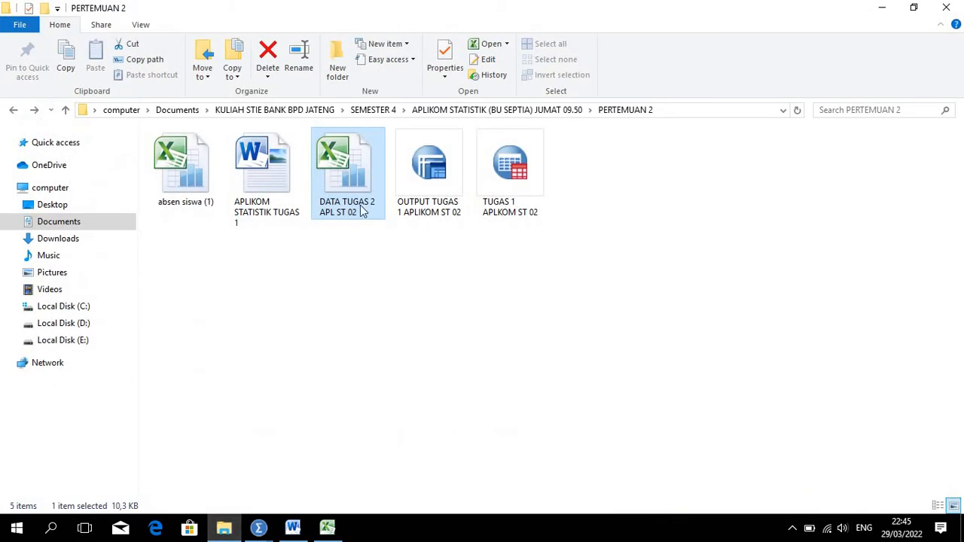